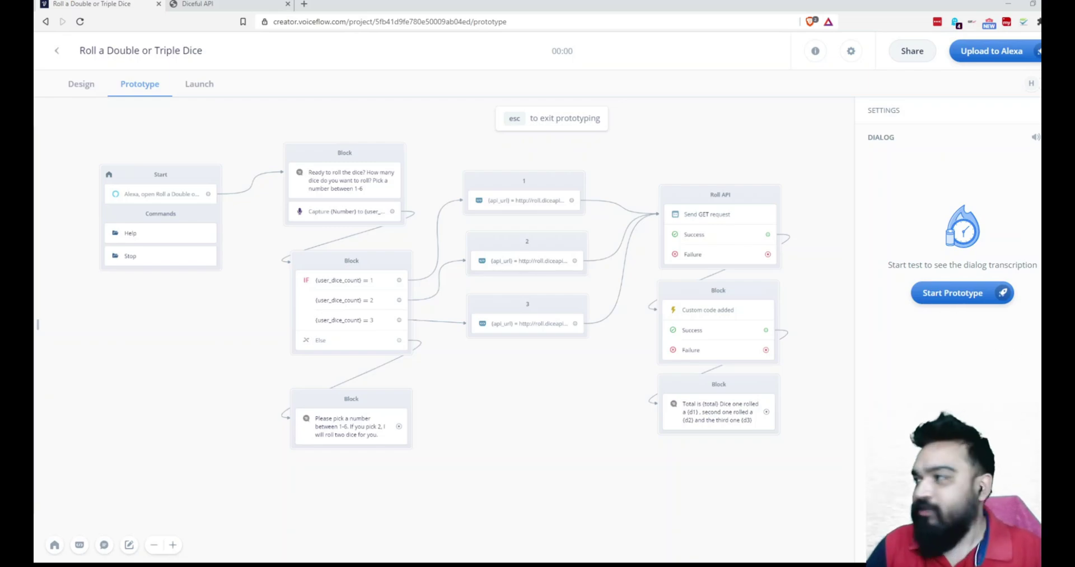
Run the Roll a Double or Triple Dice prototype and answer the dice-count question with 3
click(951, 300)
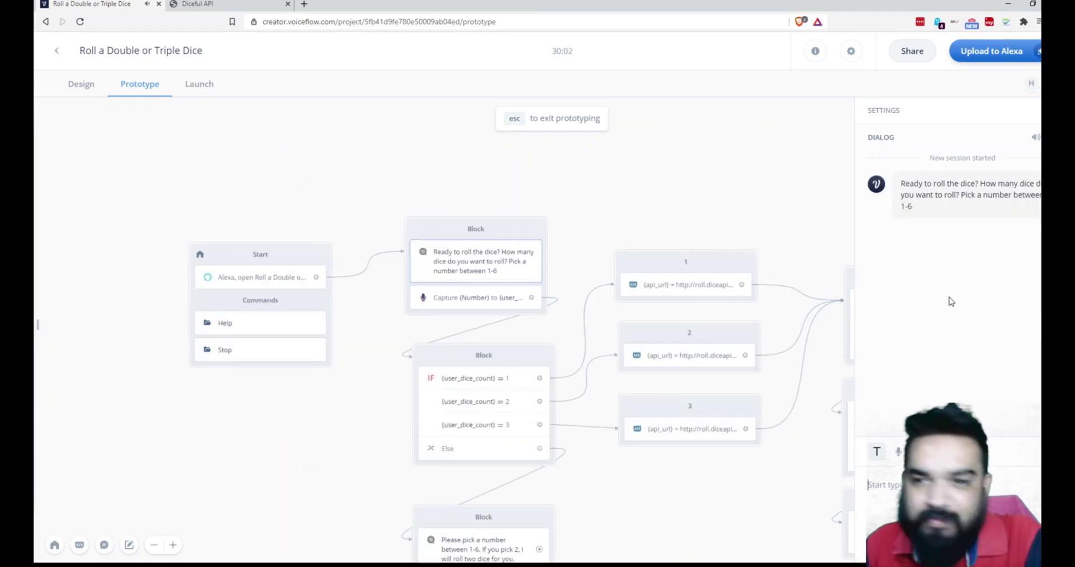
drag(559, 163, 509, 161)
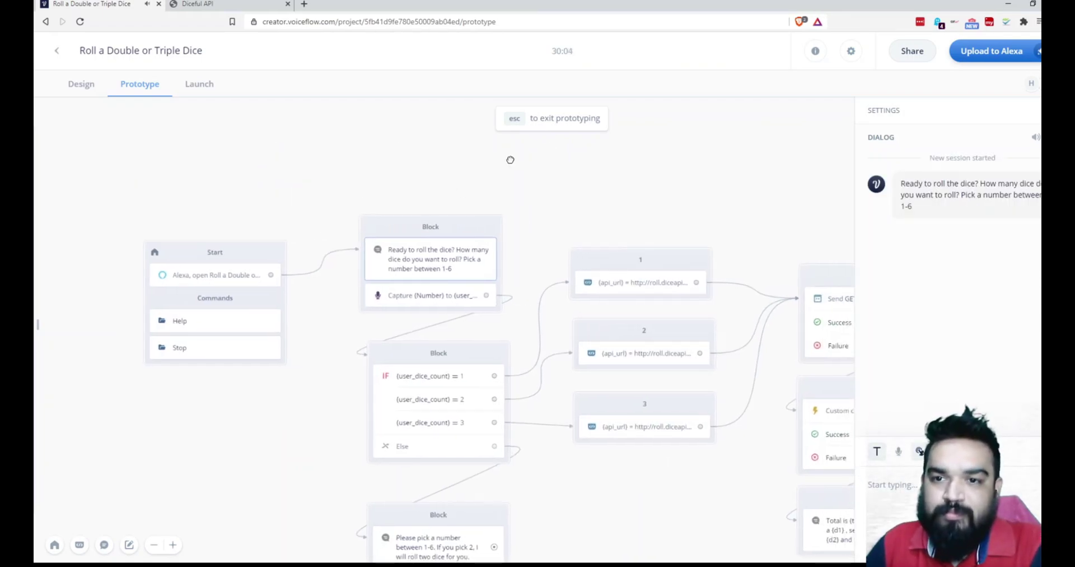
click(694, 22)
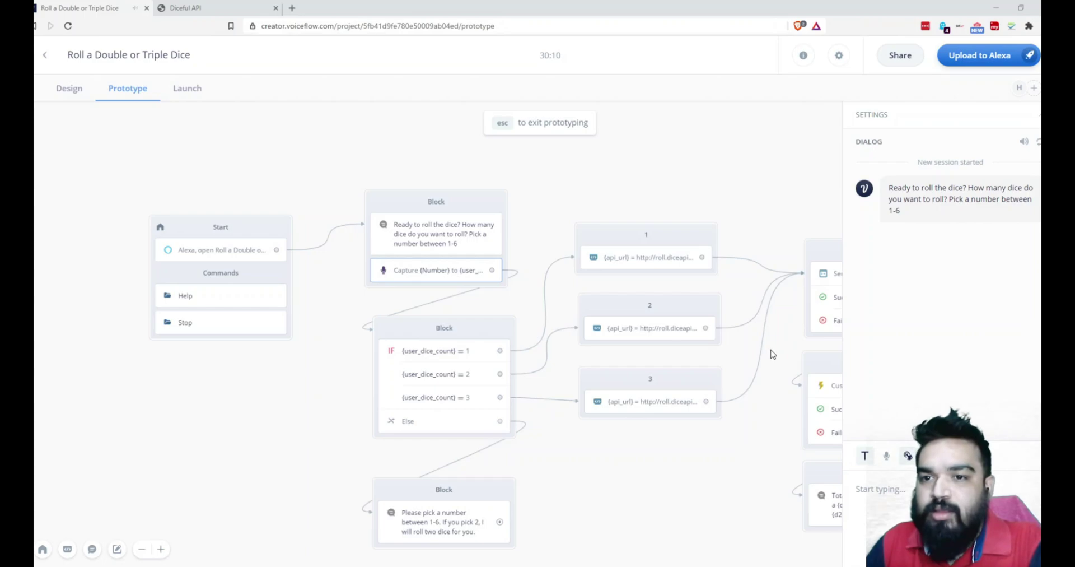
click(908, 455)
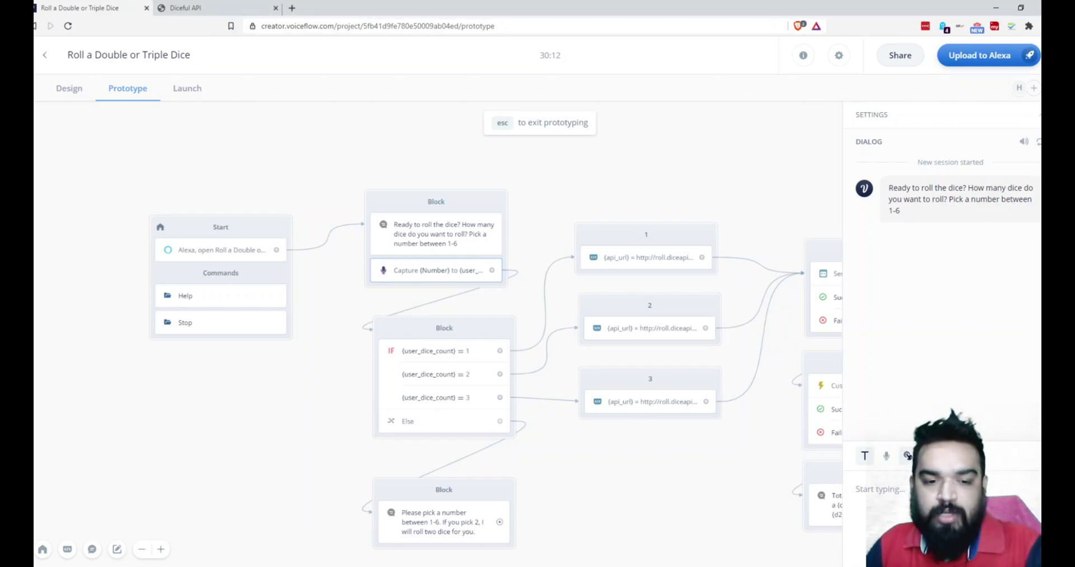
text(3)
key(Return)
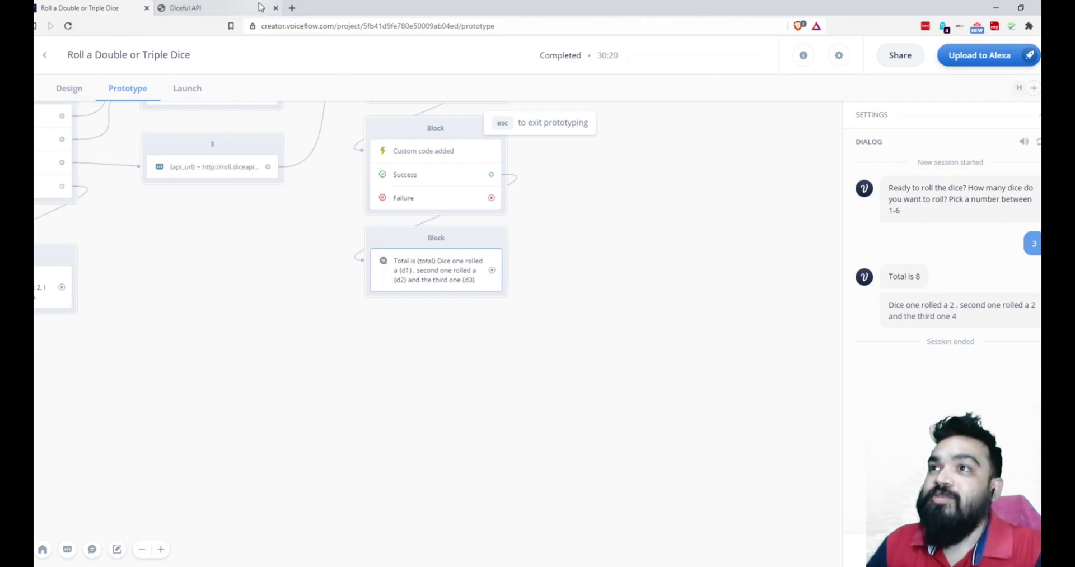
Switch to the DiceApi documentation, review the single-dice request, and copy the URL for rolling multiple dice
click(224, 8)
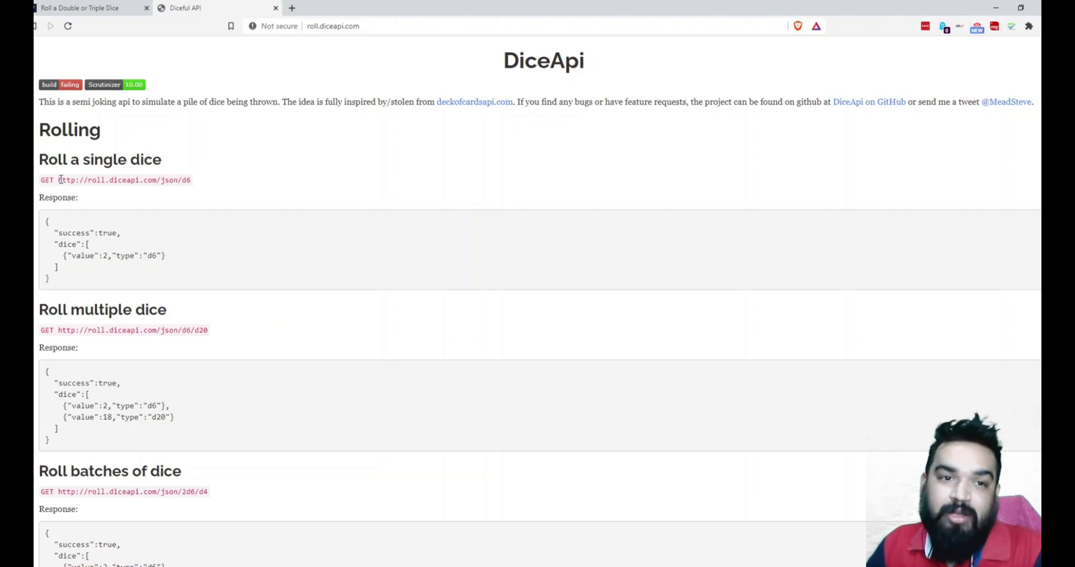
drag(61, 179, 193, 184)
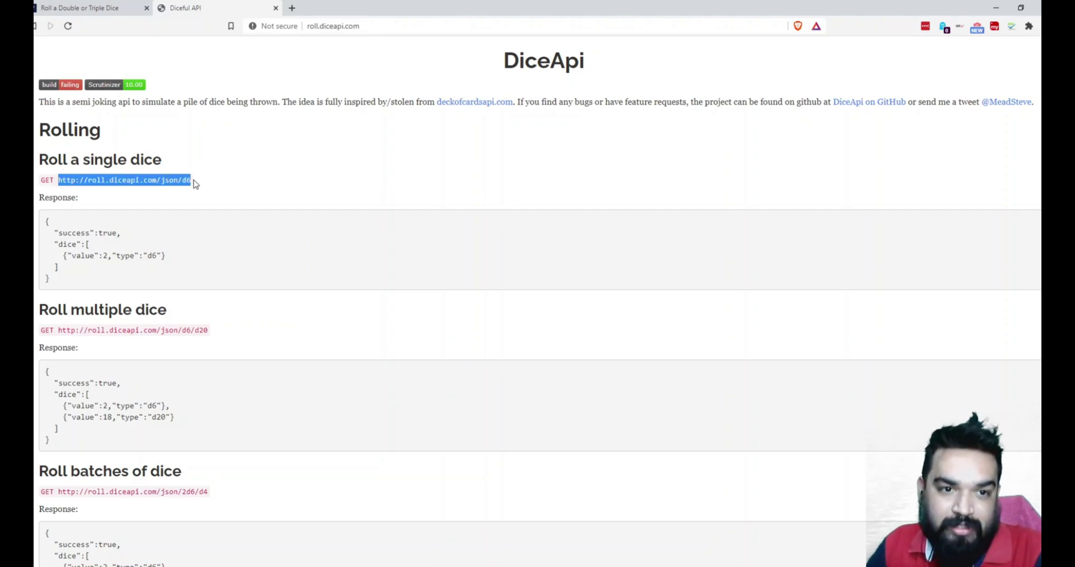
click(193, 193)
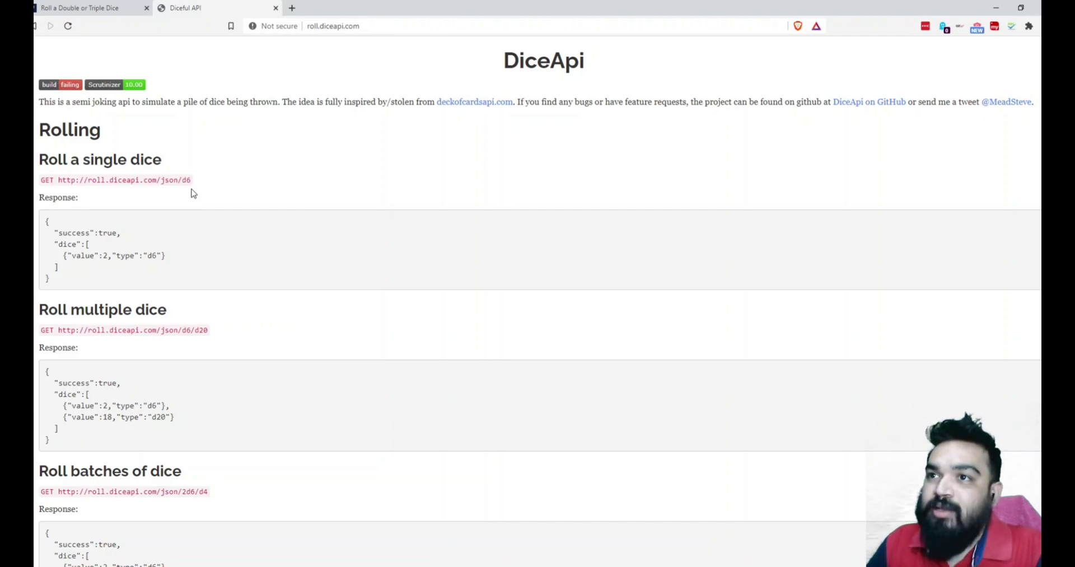
drag(58, 180, 187, 241)
drag(59, 331, 226, 334)
key(ctrl+c)
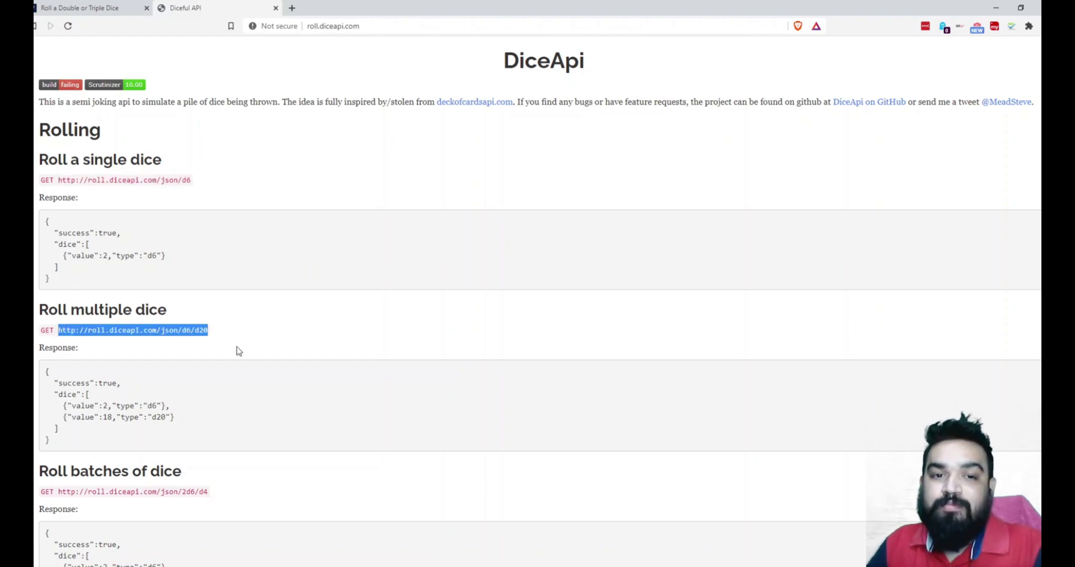
Load roll.diceapi.com/json/d6/d6 in a new browser tab to request two six-sided dice
click(292, 8)
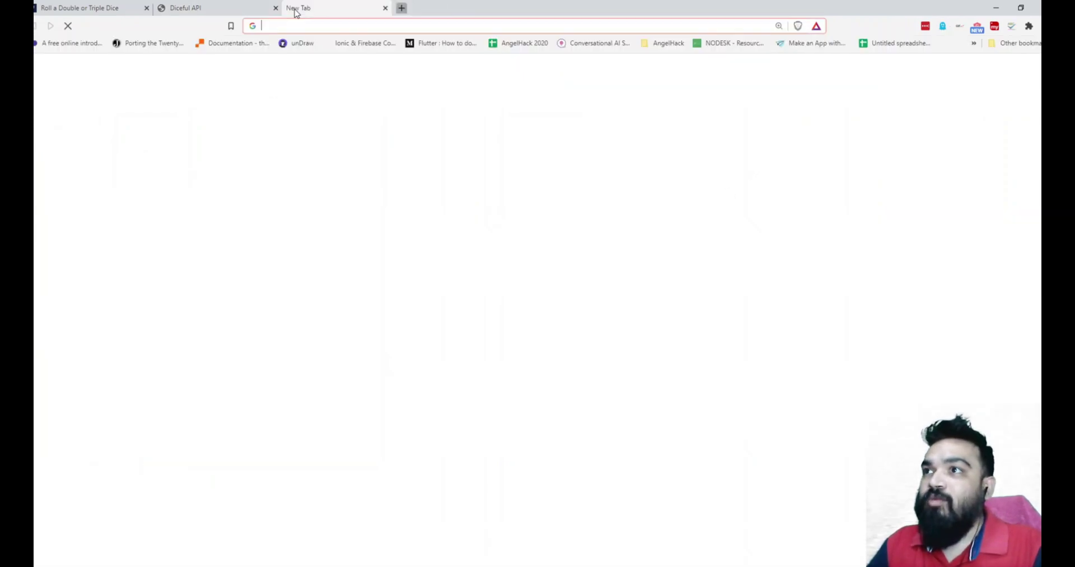
key(ctrl+v)
key(BackSpace)
key(BackSpace)
text(6)
key(Return)
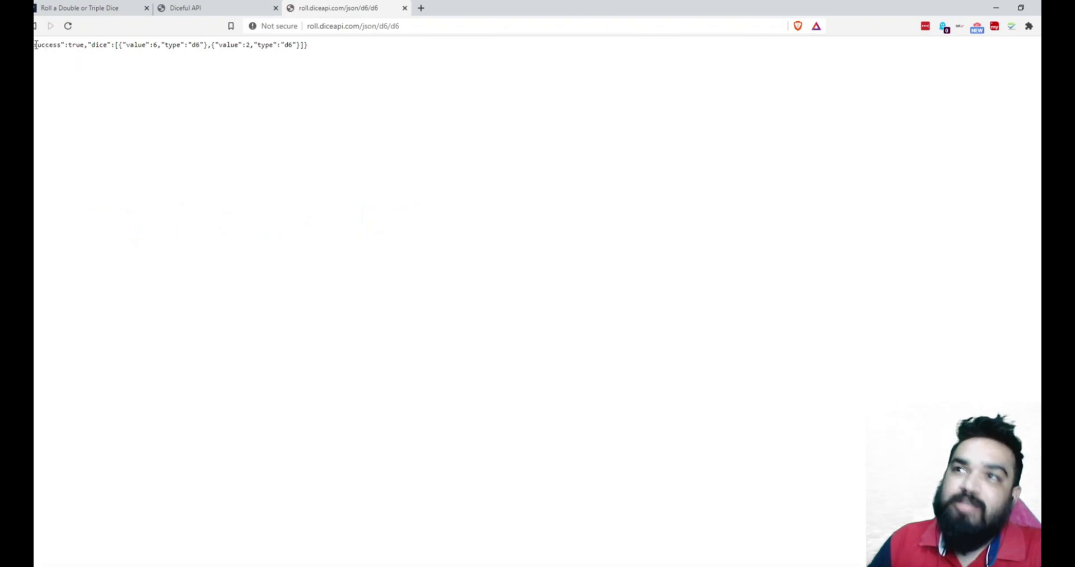
Examine the value and type of each die in the JSON response, and close that browser tab
drag(35, 45, 168, 77)
click(168, 77)
double_click(158, 45)
drag(193, 45, 205, 45)
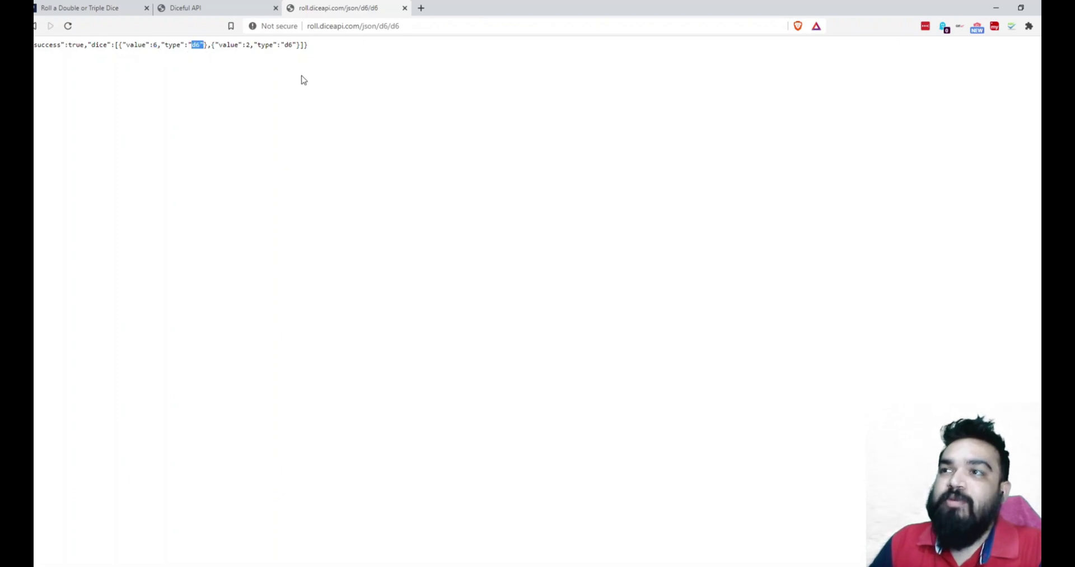
double_click(248, 45)
drag(156, 44, 136, 45)
click(314, 105)
click(405, 7)
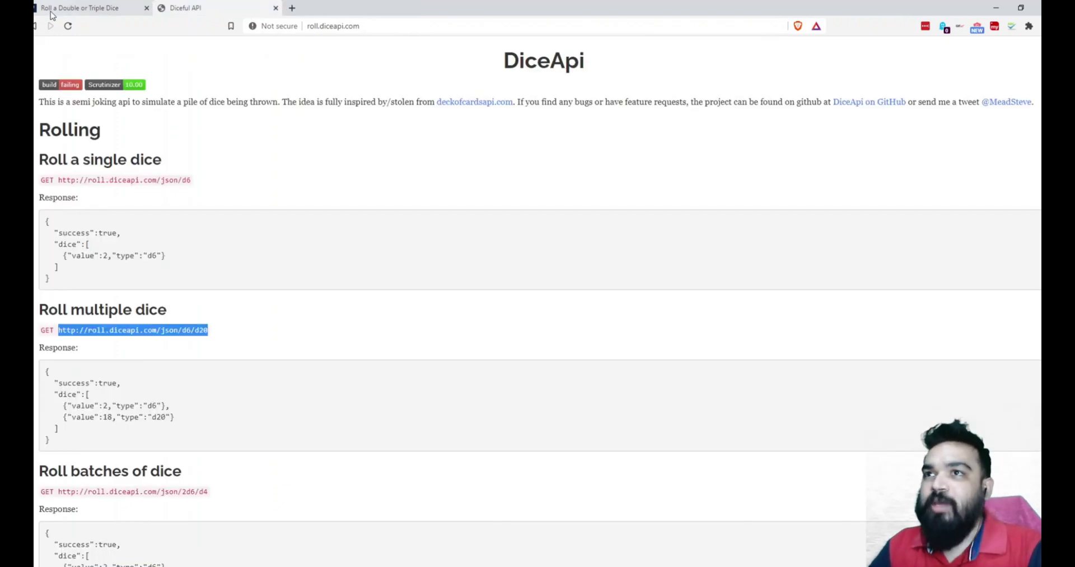
Return to Voiceflow, leave the open project, and open the Fun Demos workspace
click(76, 8)
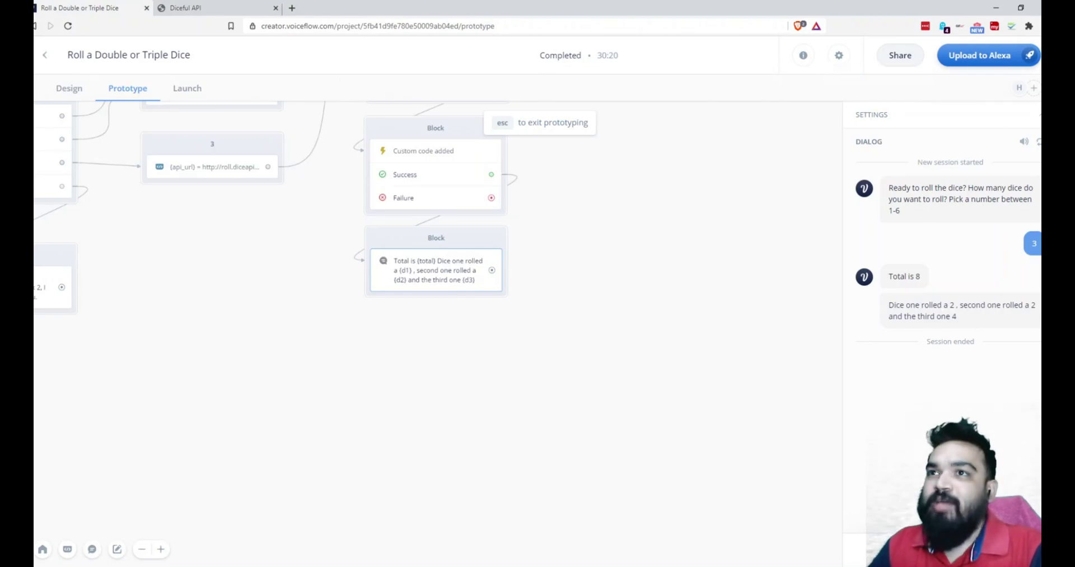
click(45, 56)
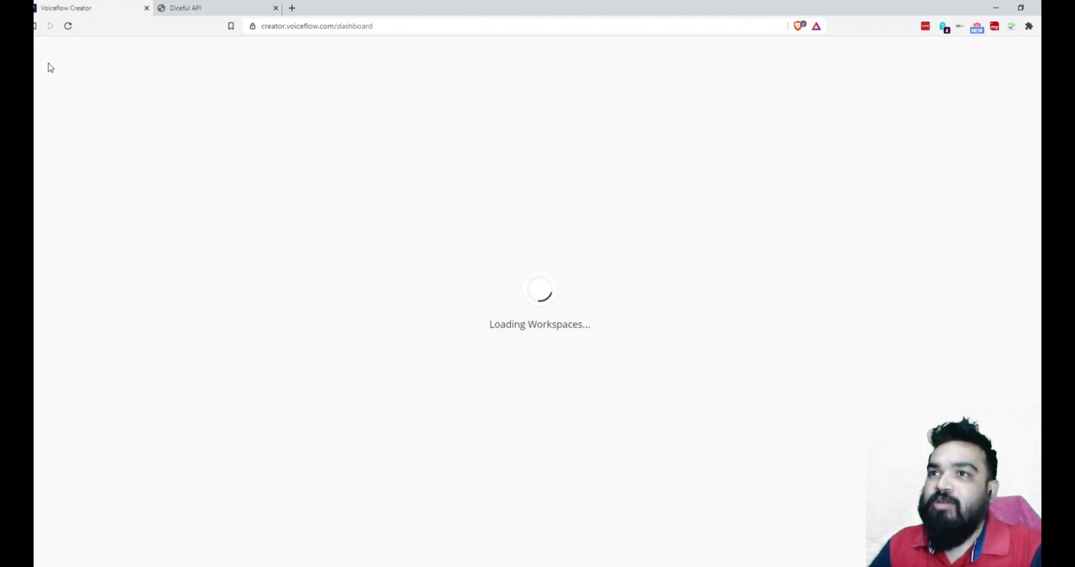
click(120, 63)
click(119, 115)
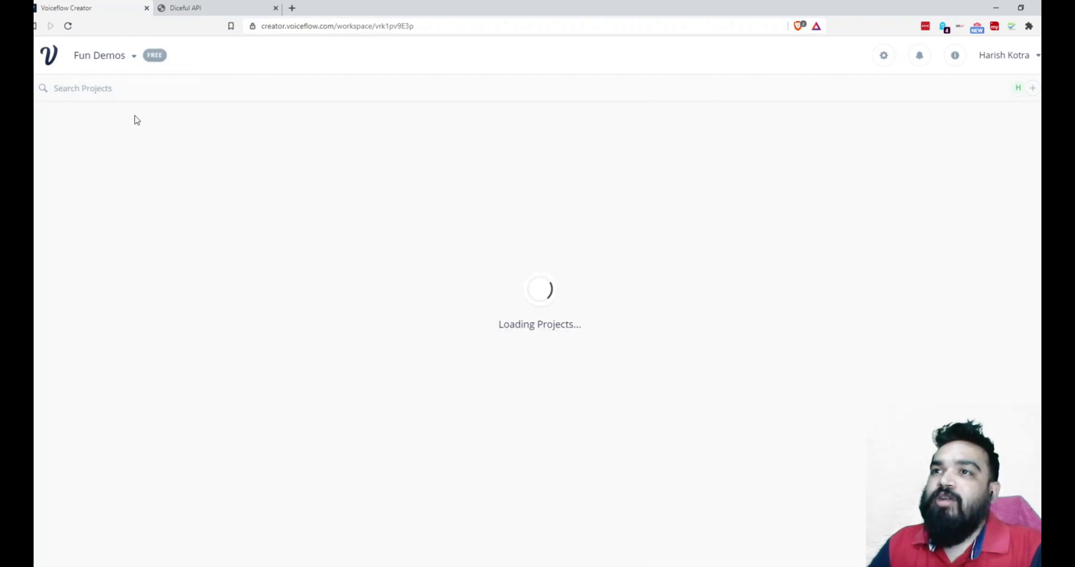
Create a new Amazon Alexa project named DiceExample with the English (US) locale
click(124, 300)
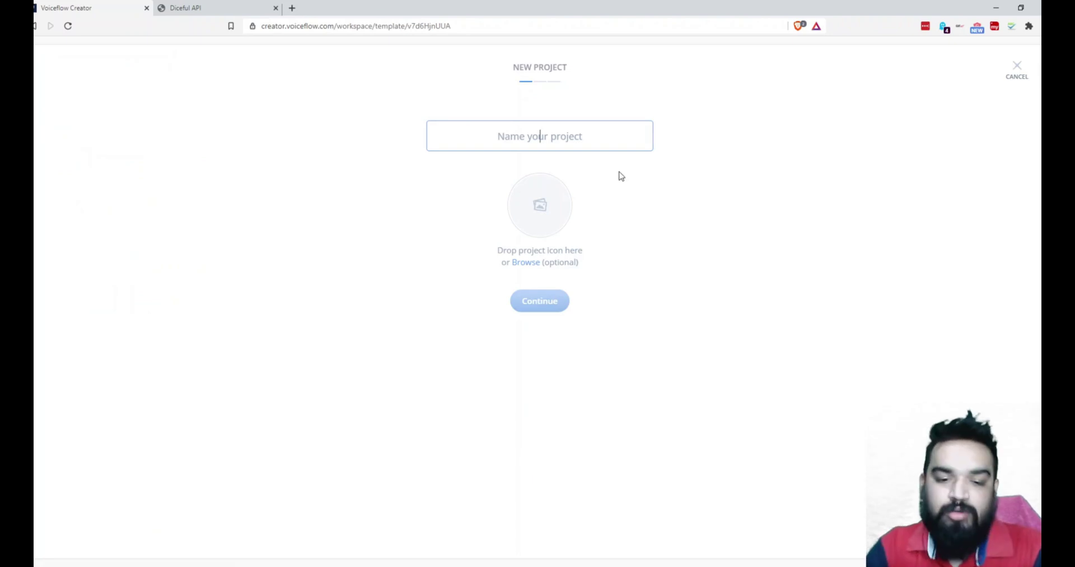
text(DiceExample)
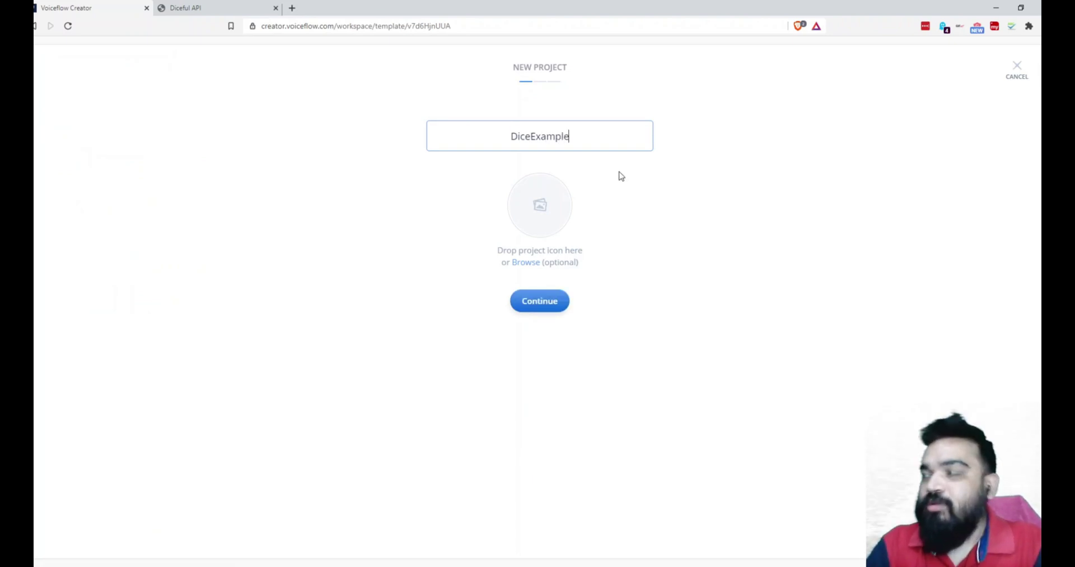
click(538, 300)
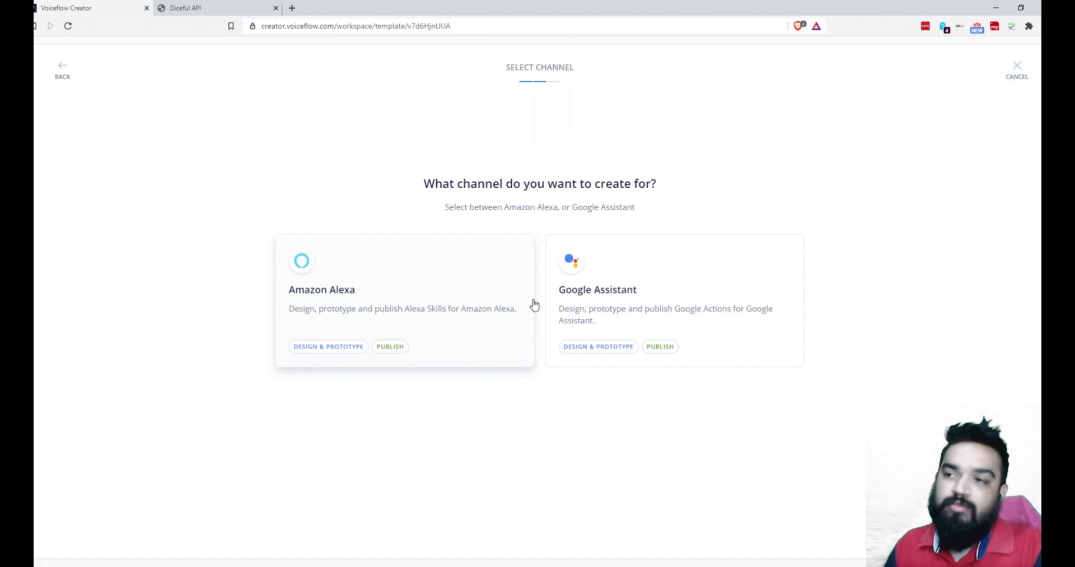
click(472, 316)
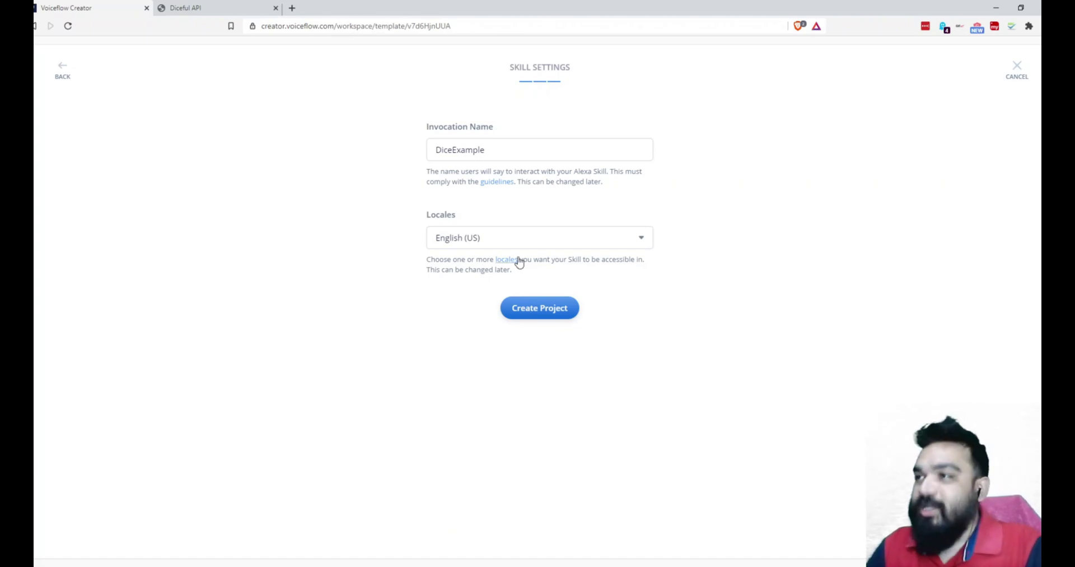
click(538, 308)
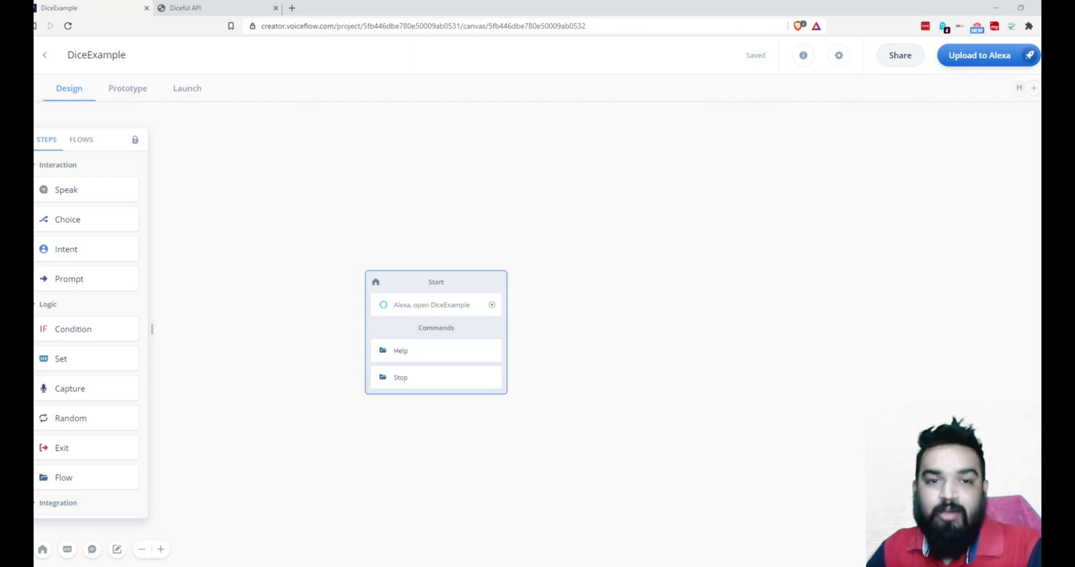
Add a Speak block saying "How many dice do you want to roll? Pick a number between 1-3." and connect Start to it
scroll(372, 258, down, 5)
drag(373, 180, 456, 192)
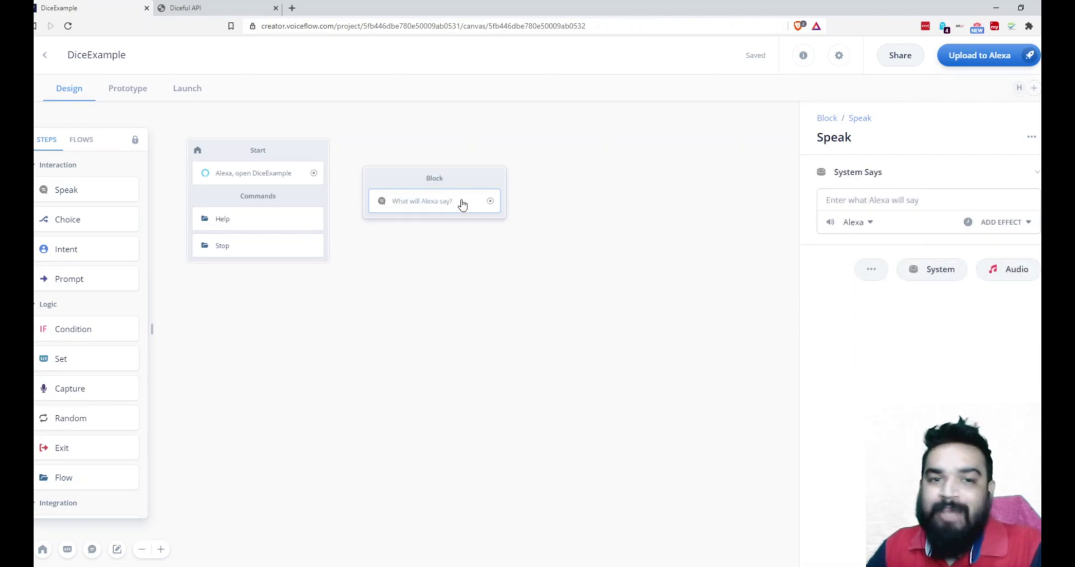
text(How many dice do you want to roll? Pick a numbe)
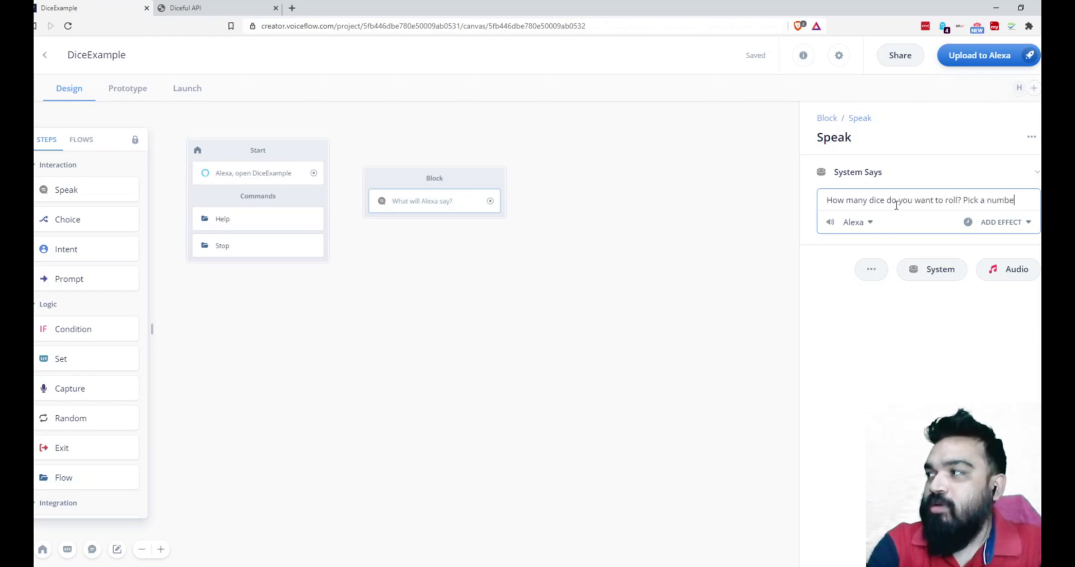
text(tween 1-3.)
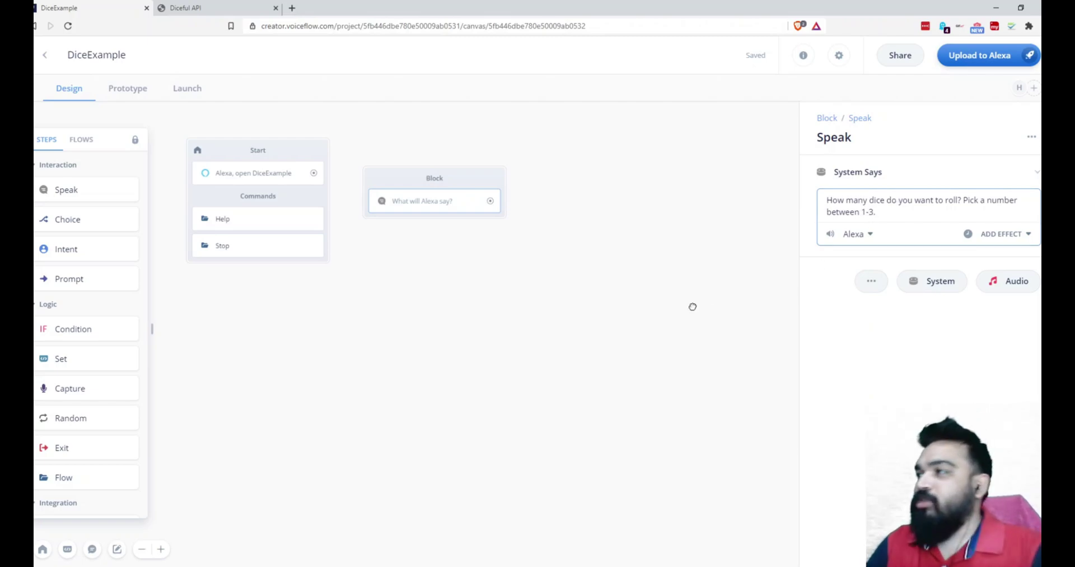
click(693, 306)
drag(421, 175, 401, 142)
drag(314, 174, 383, 180)
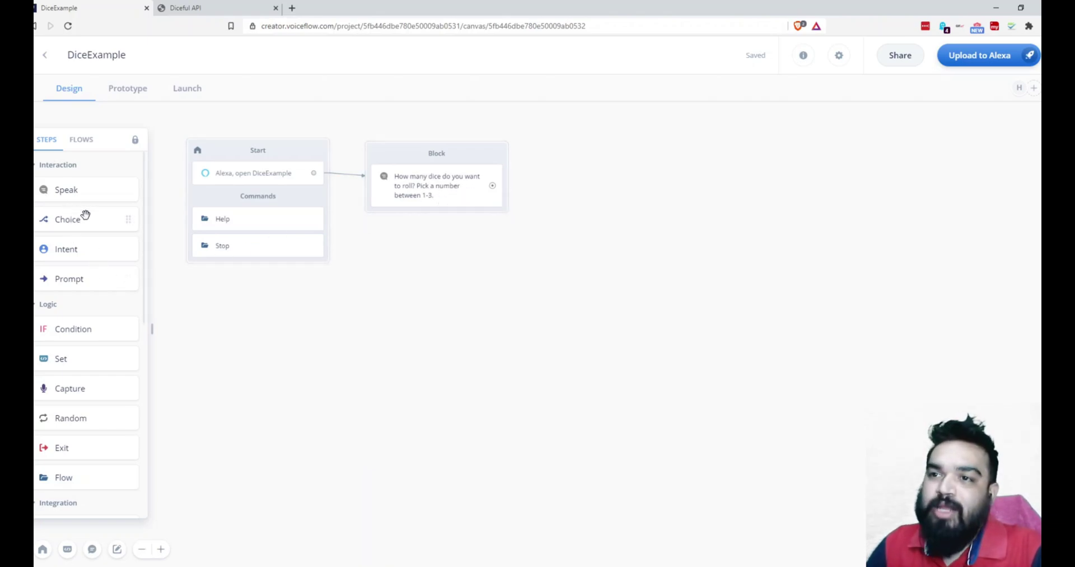
Add a Capture step below the Speak step and store its input in a new variable named user_dice_count
drag(75, 389, 431, 222)
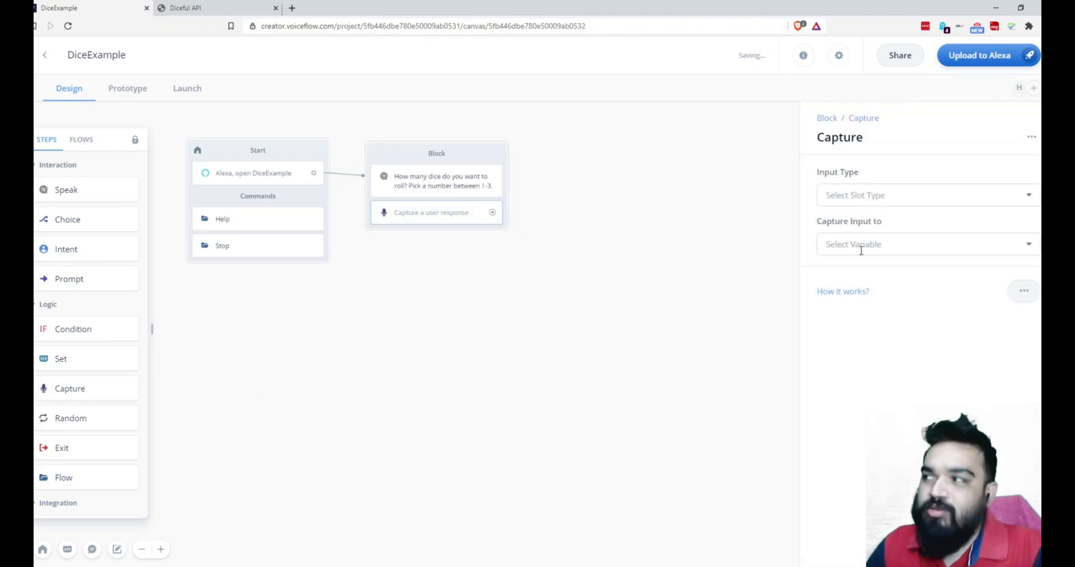
click(867, 245)
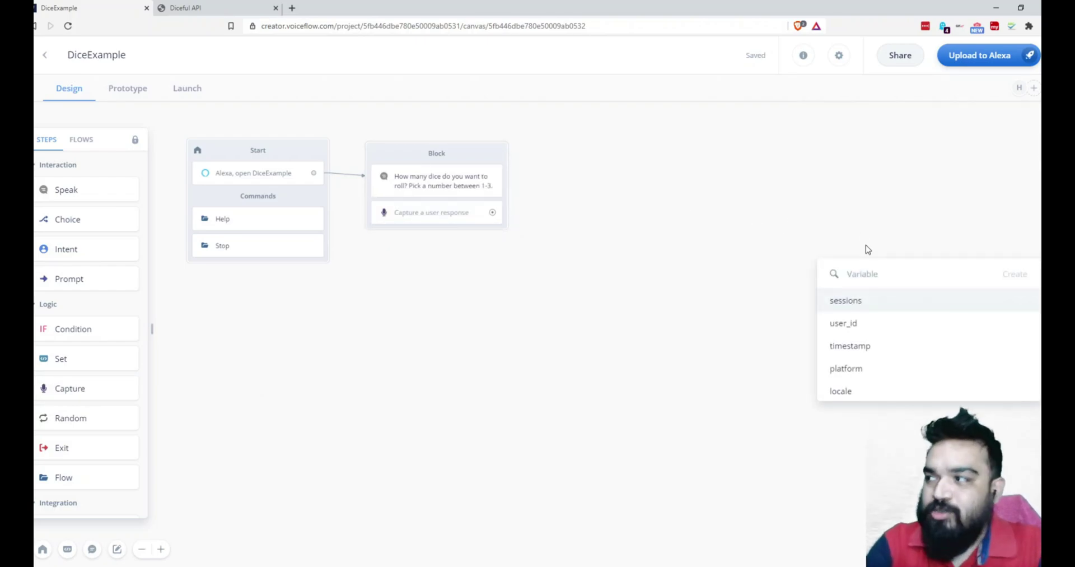
click(442, 220)
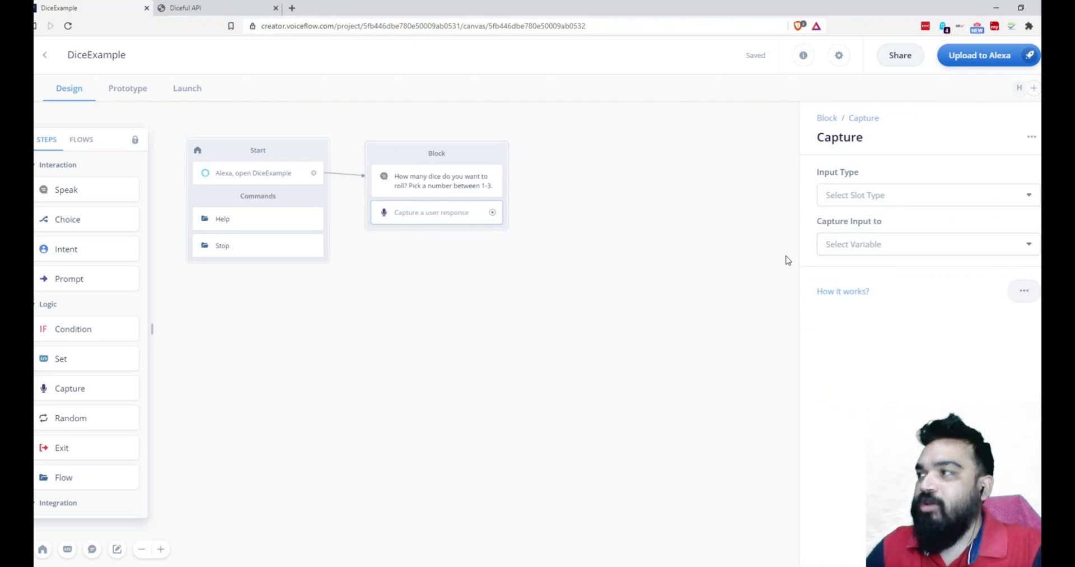
click(878, 246)
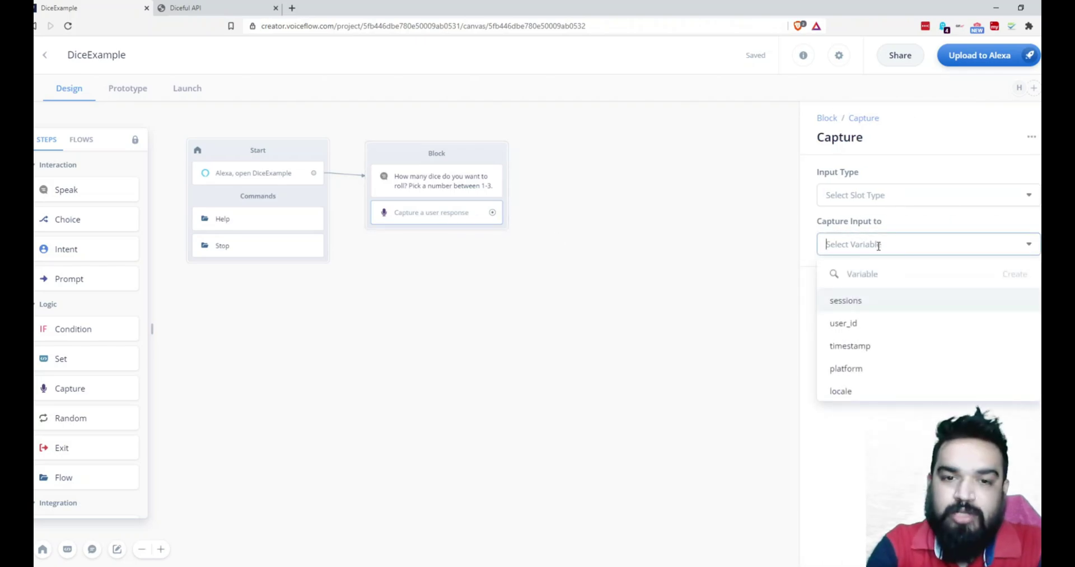
text(user)
text(_dice_)
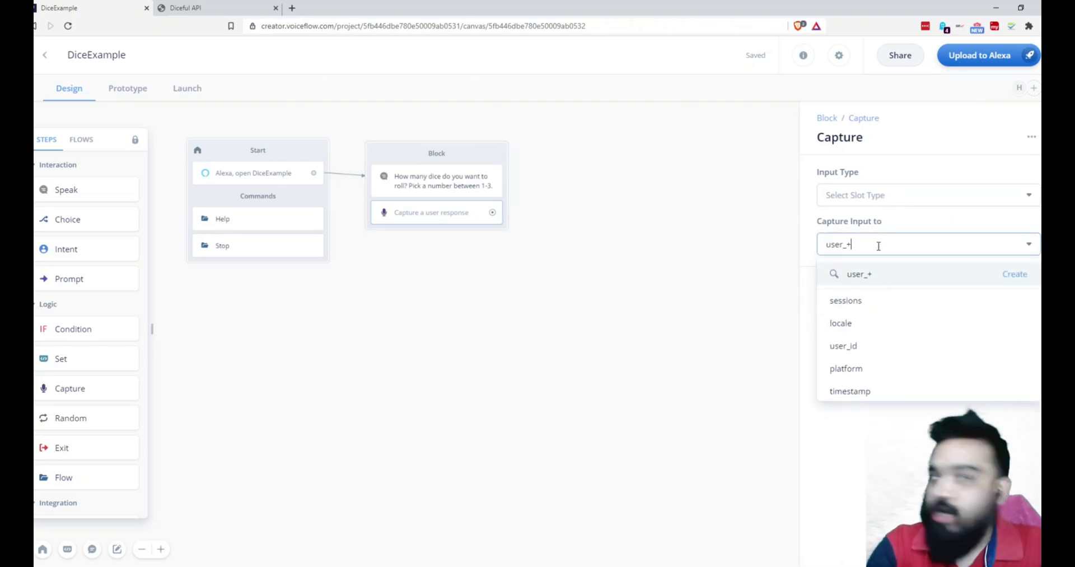
text(count)
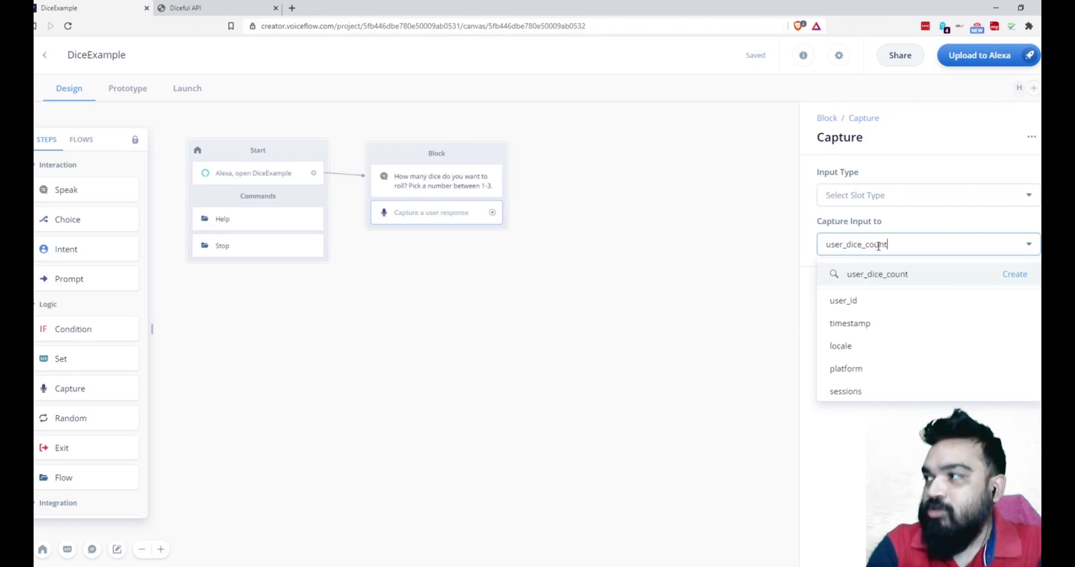
click(1014, 275)
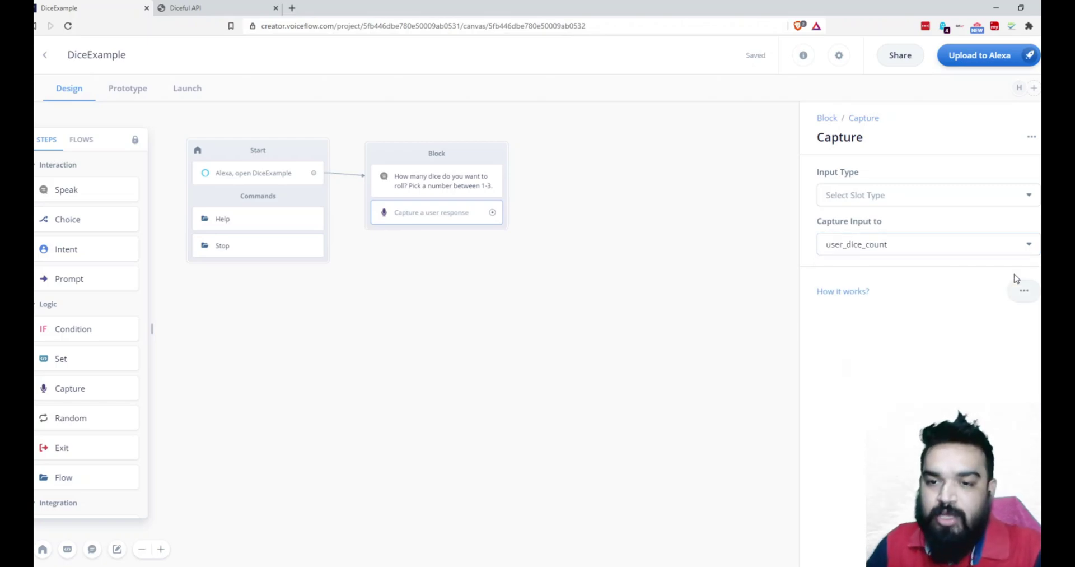
Set the Capture step's input type to Number and close its settings
click(886, 195)
text(num)
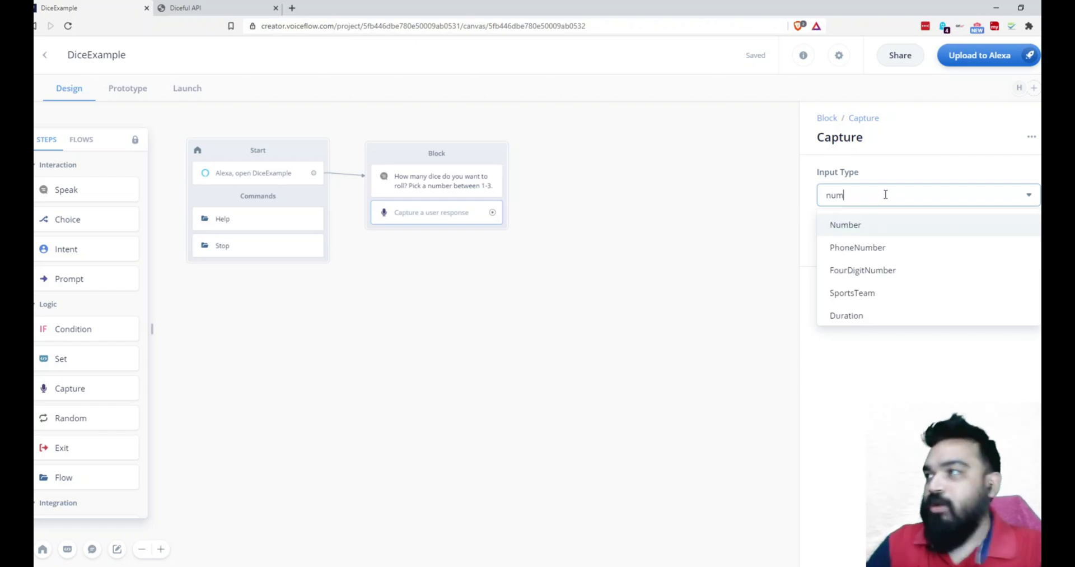
click(882, 231)
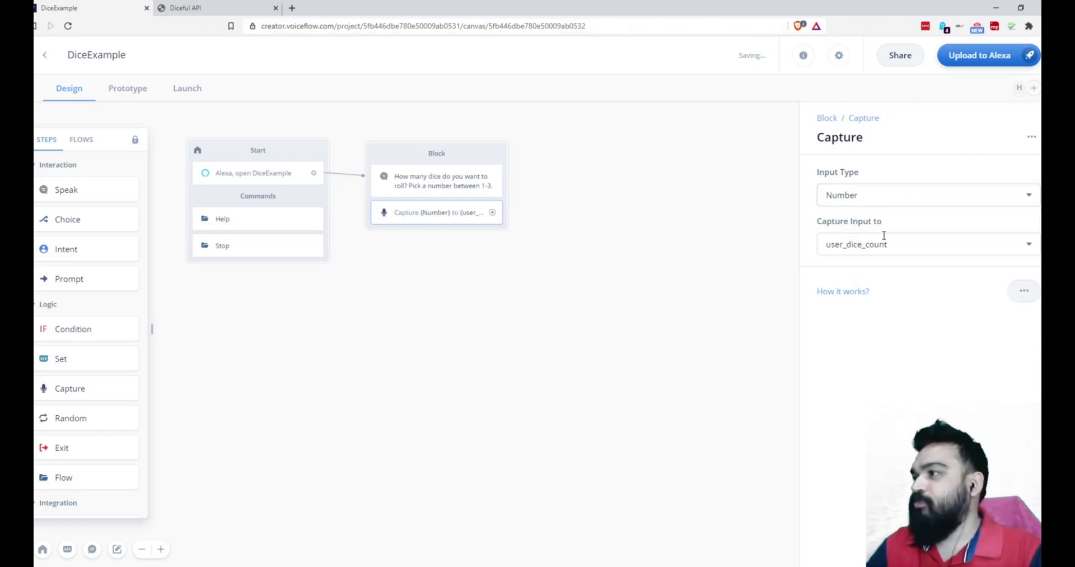
click(549, 346)
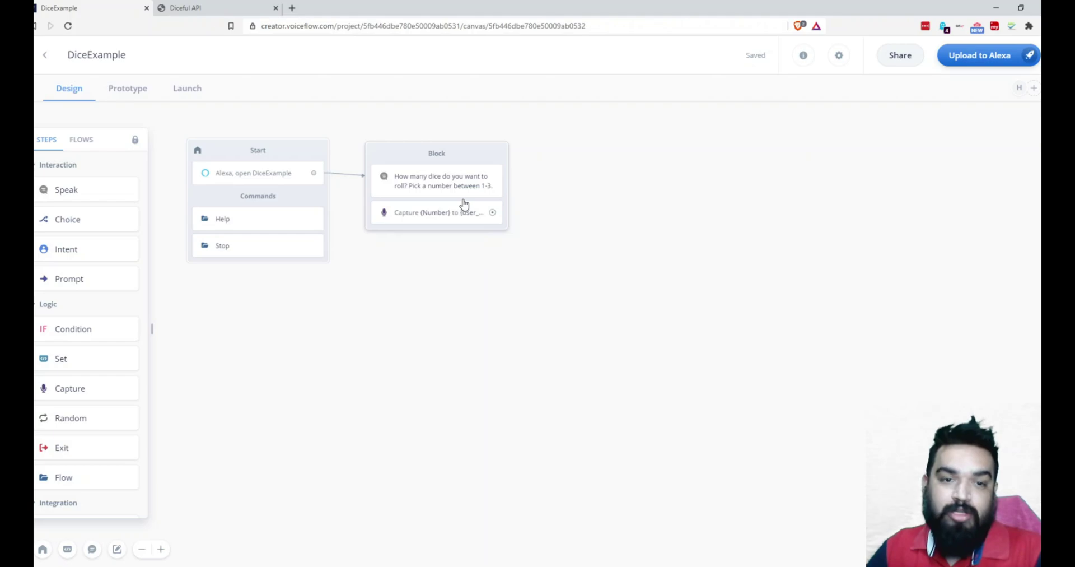
Add a Condition block directly below the block that captures the dice count
drag(93, 335, 416, 266)
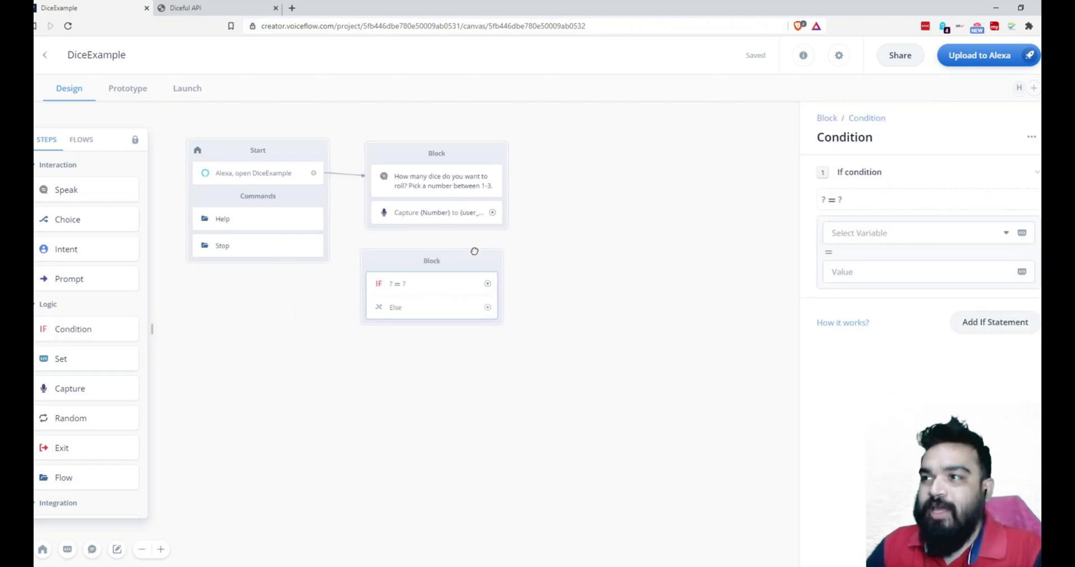
drag(476, 250, 481, 252)
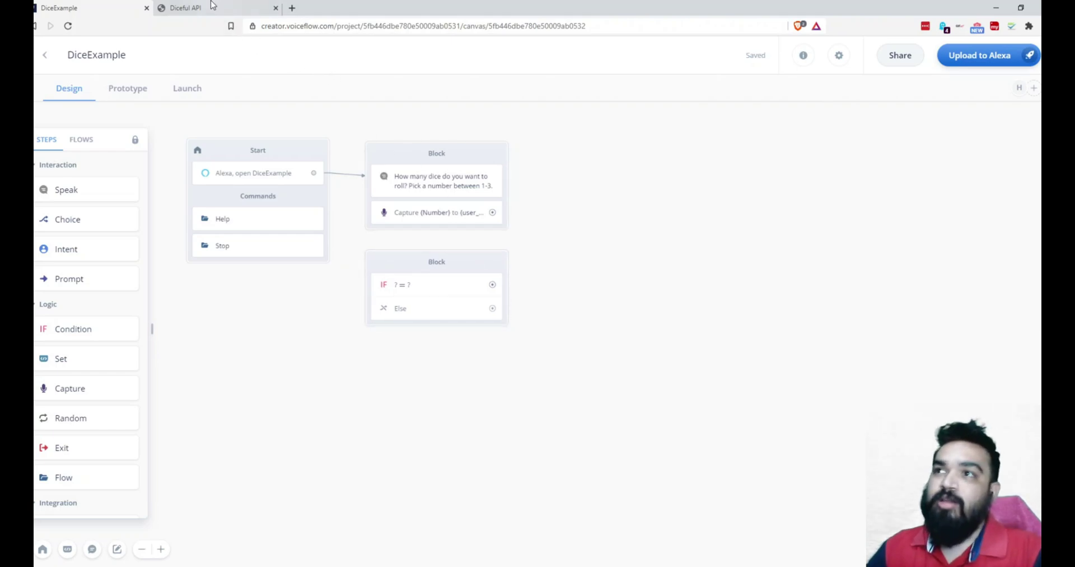
Switch to the DiceApi page and copy the example request URL for rolling multiple dice
click(213, 7)
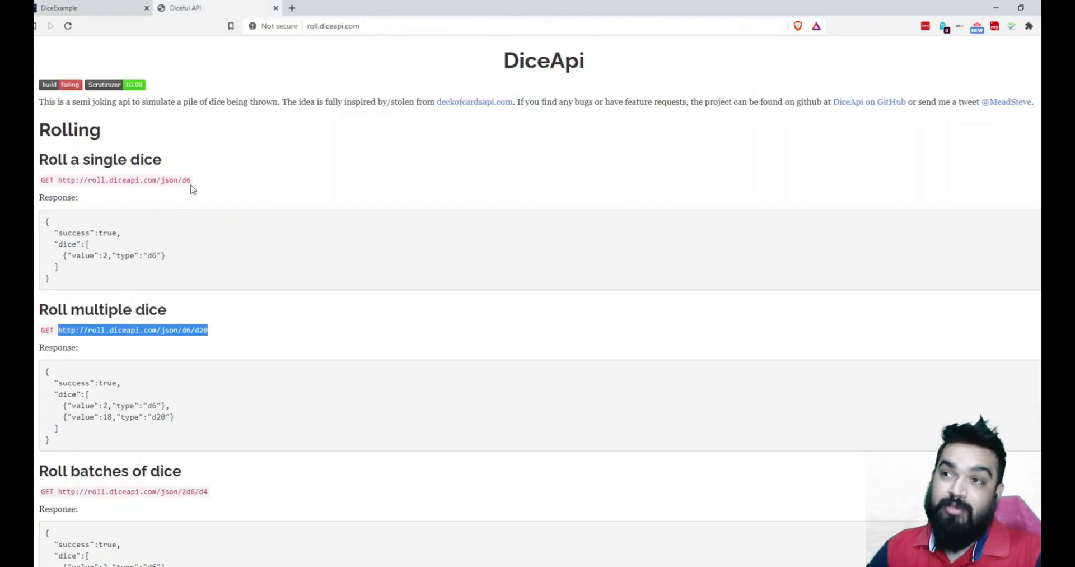
click(181, 344)
drag(195, 330, 240, 335)
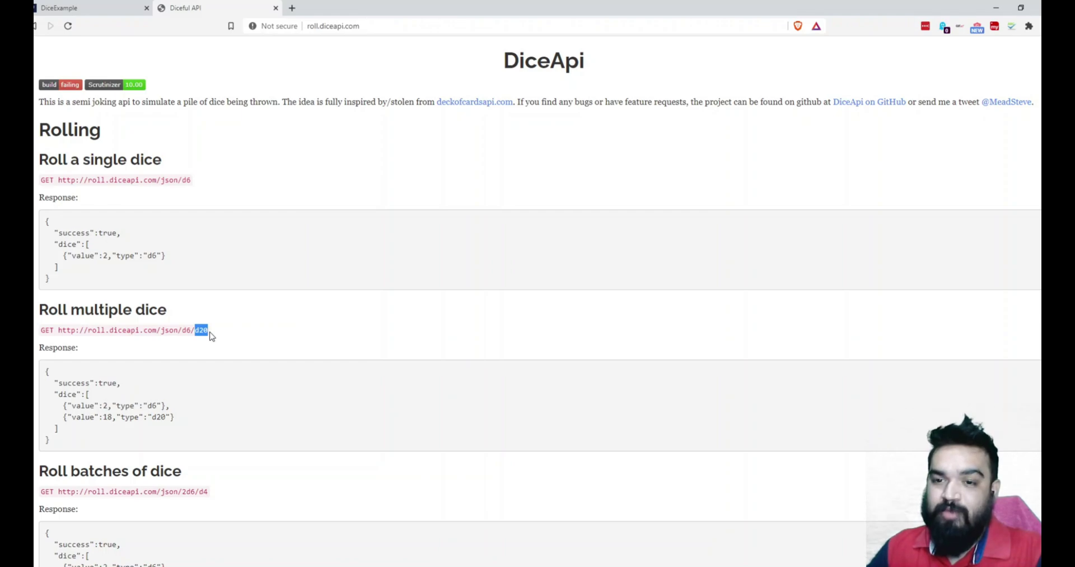
drag(62, 334, 251, 335)
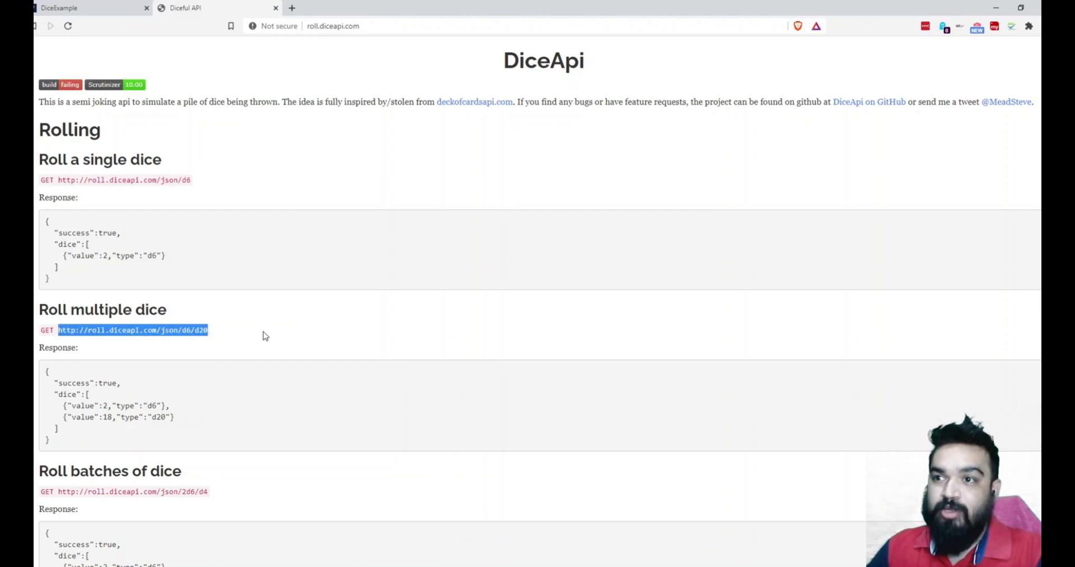
key(ctrl+c)
click(292, 8)
key(ctrl+v)
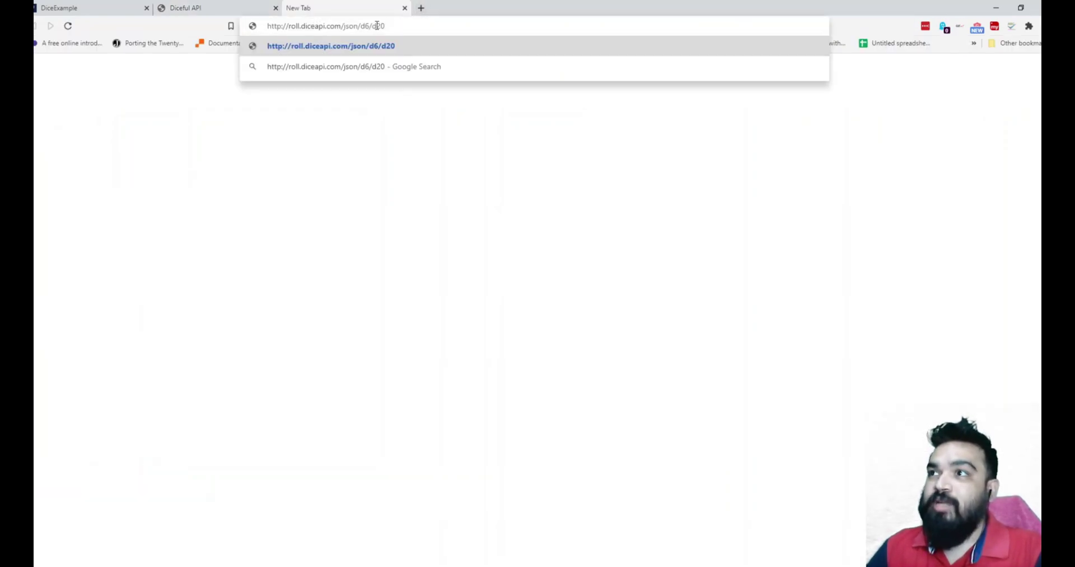
key(BackSpace)
key(BackSpace)
text(6/d6)
key(Return)
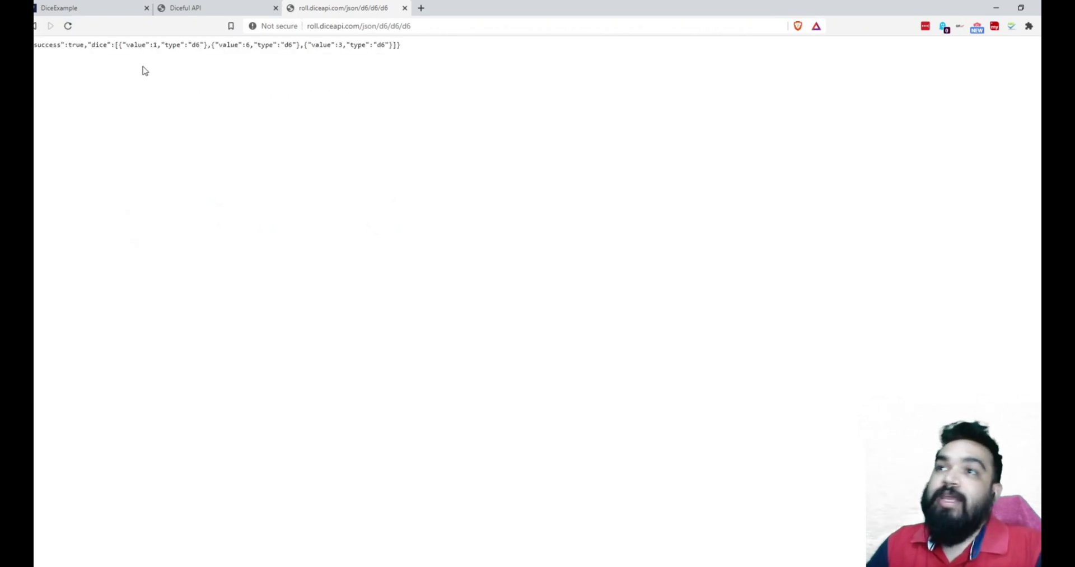
drag(140, 47, 383, 38)
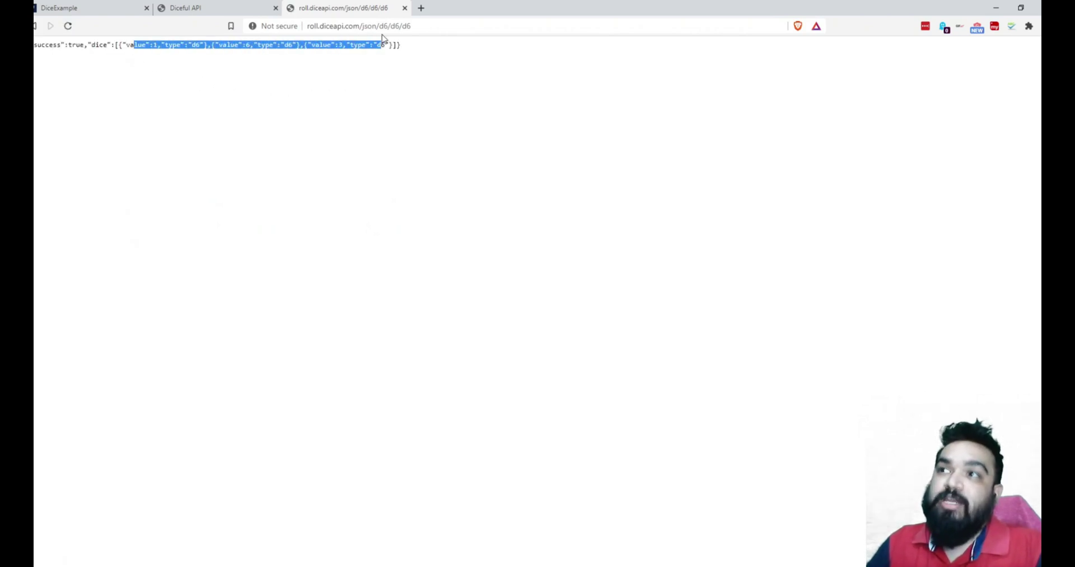
Return to the Voiceflow project and create a global variable named api_url
click(113, 16)
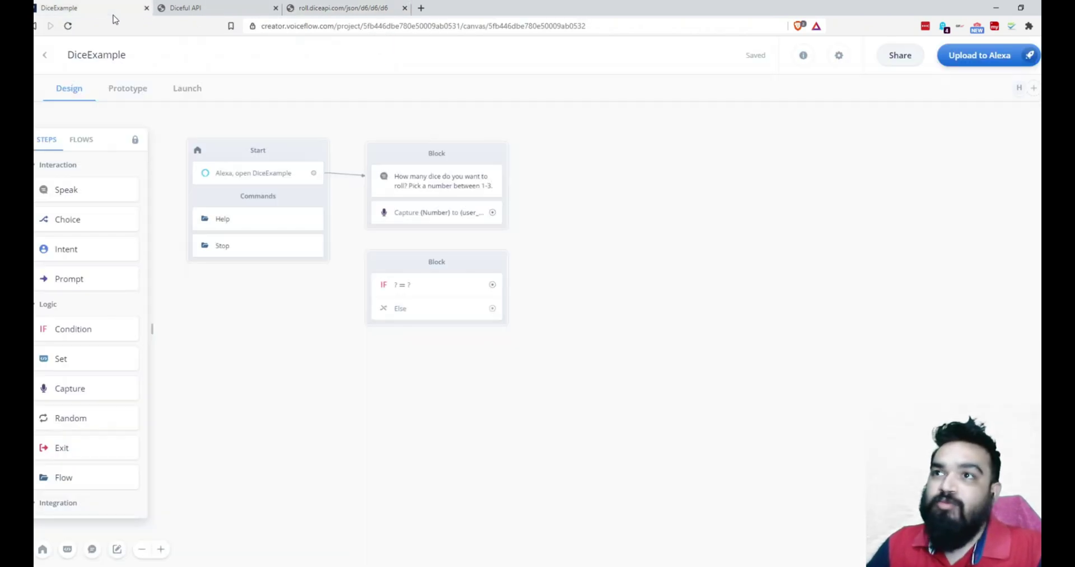
click(67, 551)
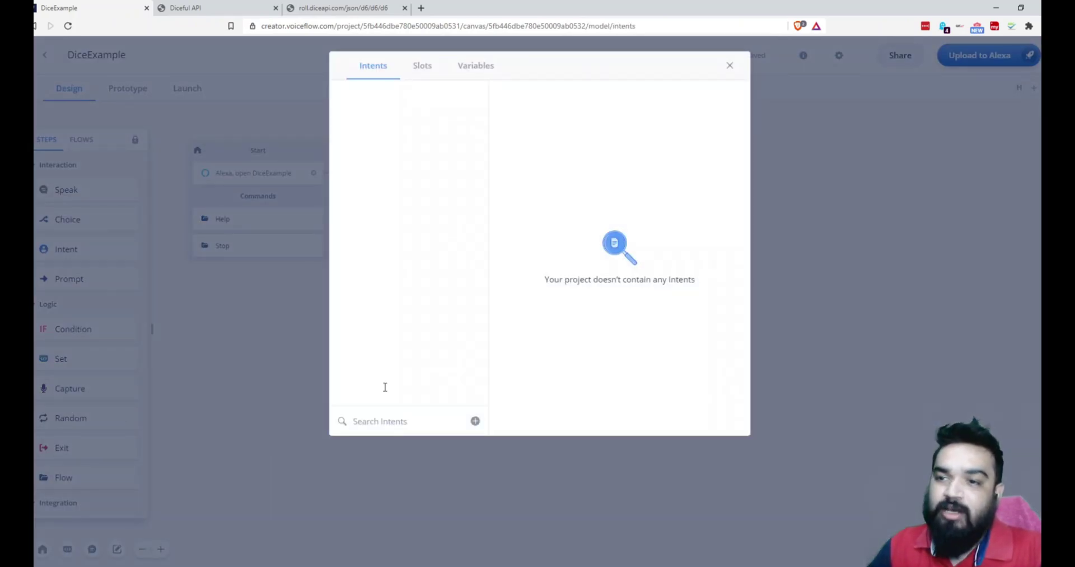
click(387, 114)
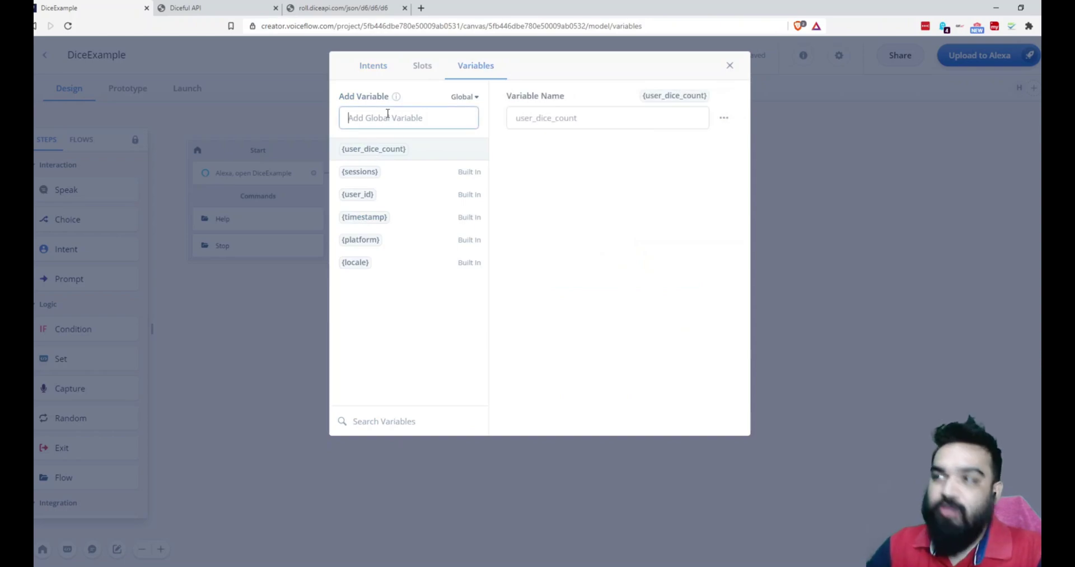
text(api_url)
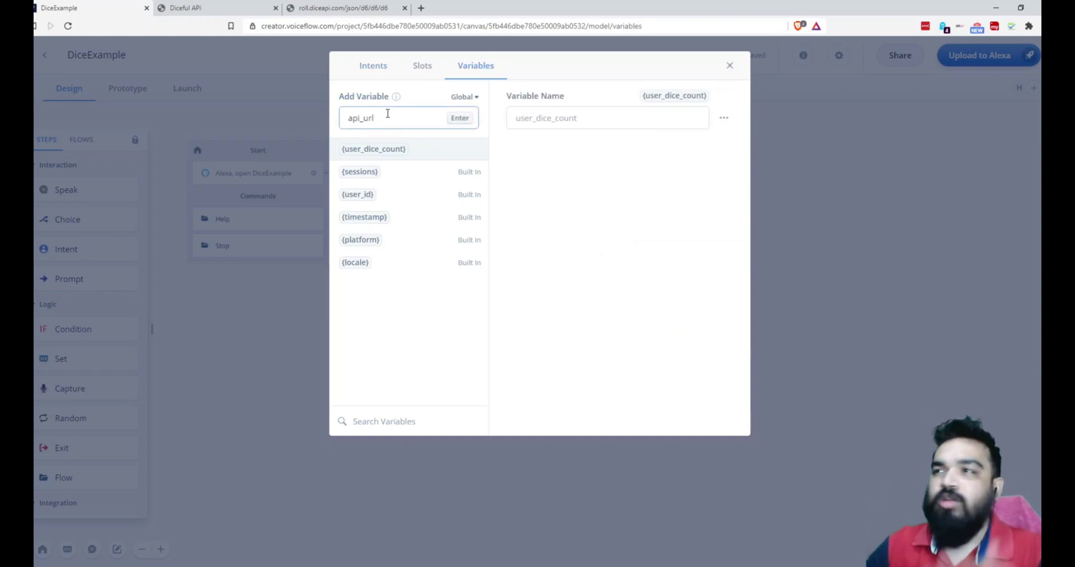
click(467, 120)
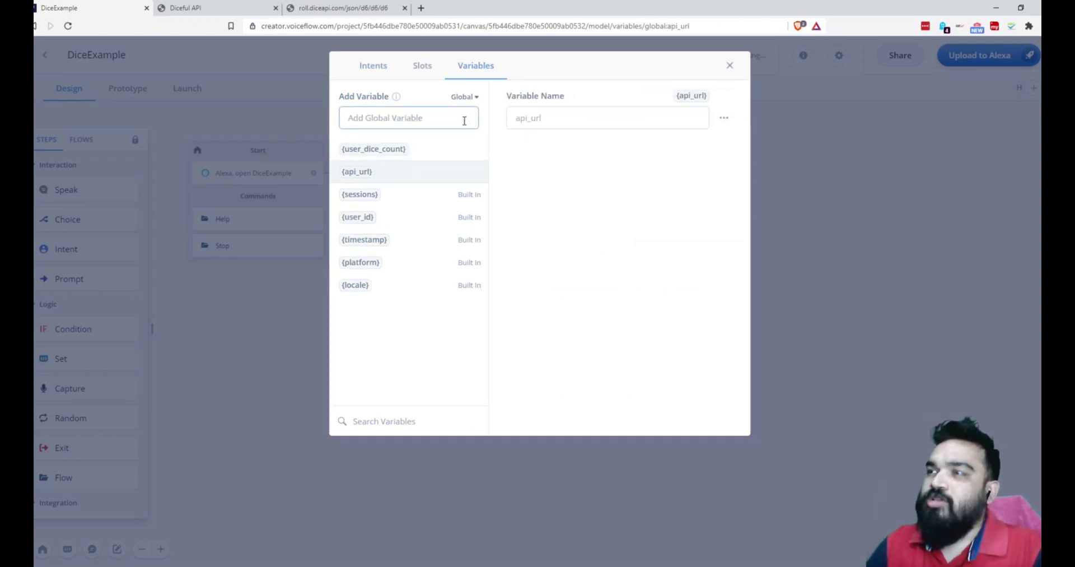
click(729, 67)
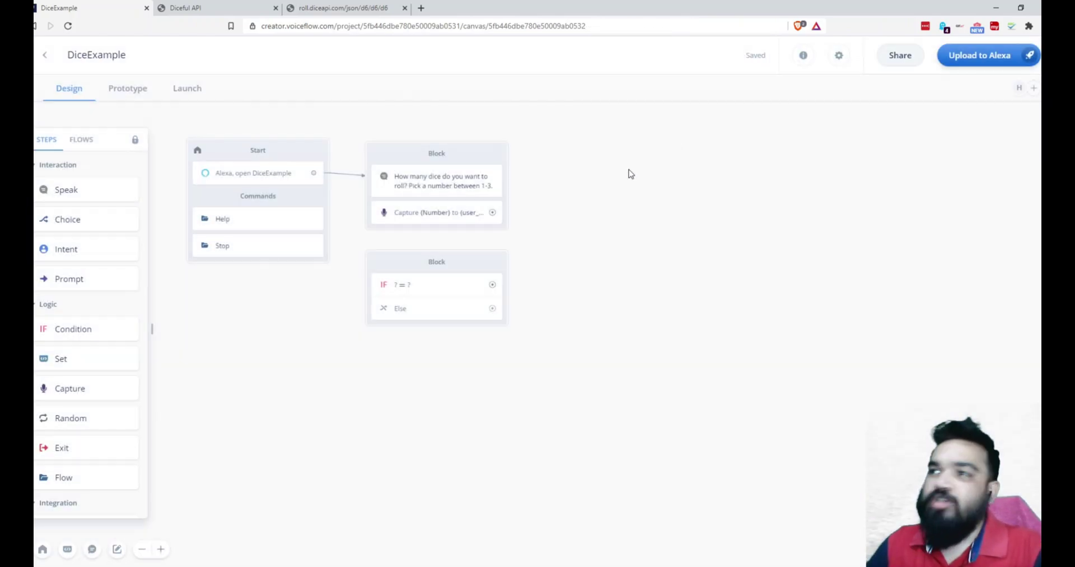
Set the Condition step's first If condition to user_dice_count = 1
click(419, 287)
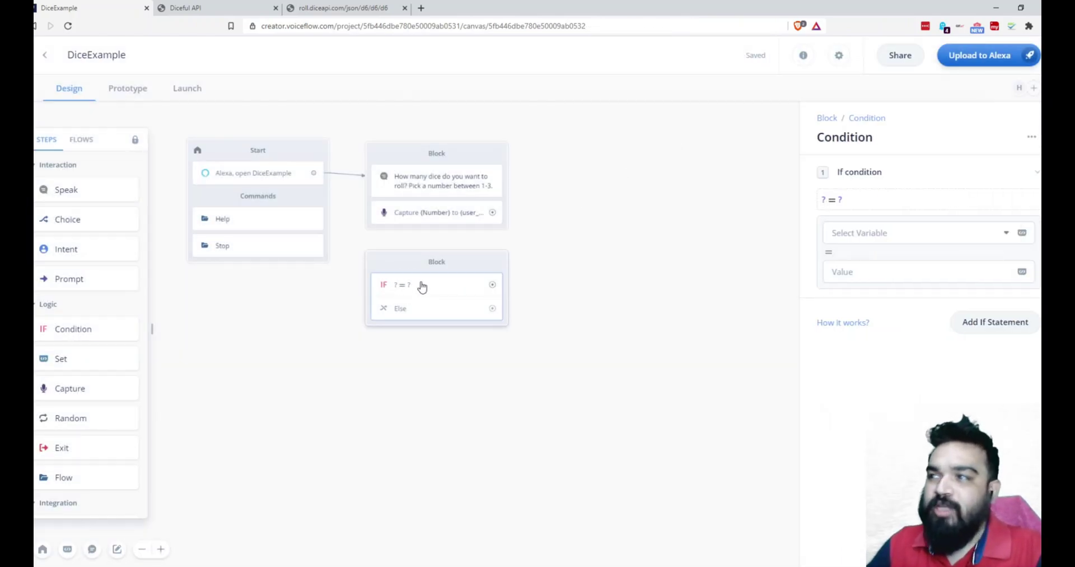
click(872, 234)
text(user_d)
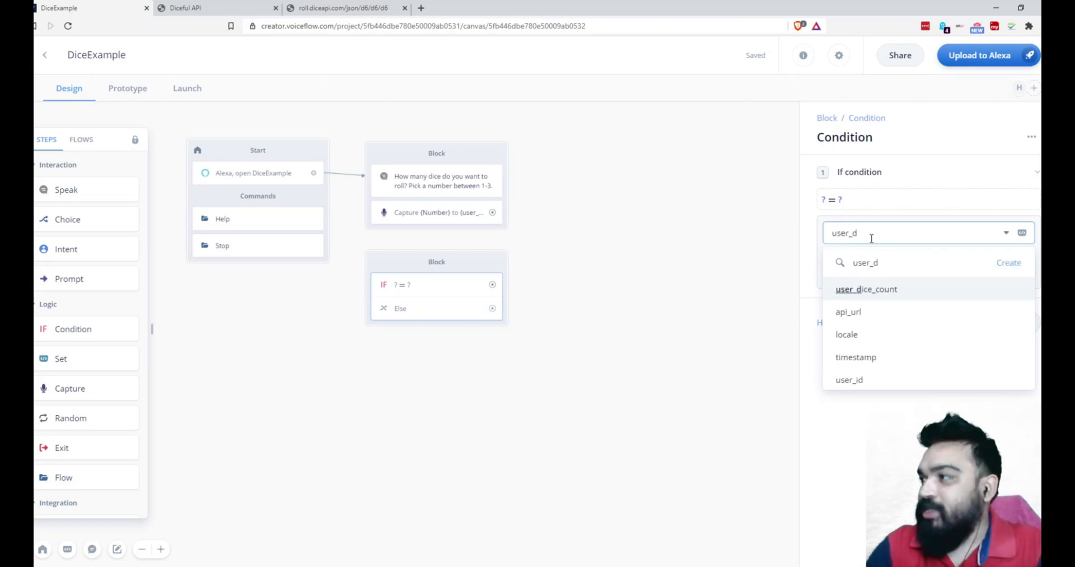
click(886, 288)
click(884, 278)
text(1)
Add a second If condition checking user_dice_count = 2 and collapse it
click(981, 324)
click(881, 372)
click(824, 235)
click(874, 375)
key(ctrl+v)
key(BackSpace)
text(user_)
click(879, 454)
click(863, 415)
text(2)
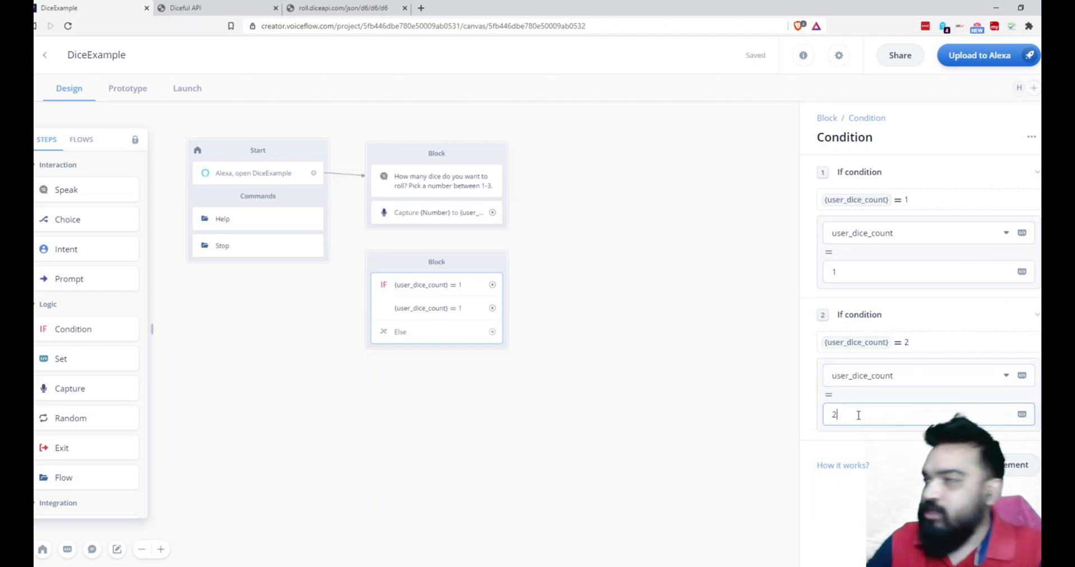
click(1036, 314)
Add a third If condition checking user_dice_count = 3 and collapse it
click(1002, 356)
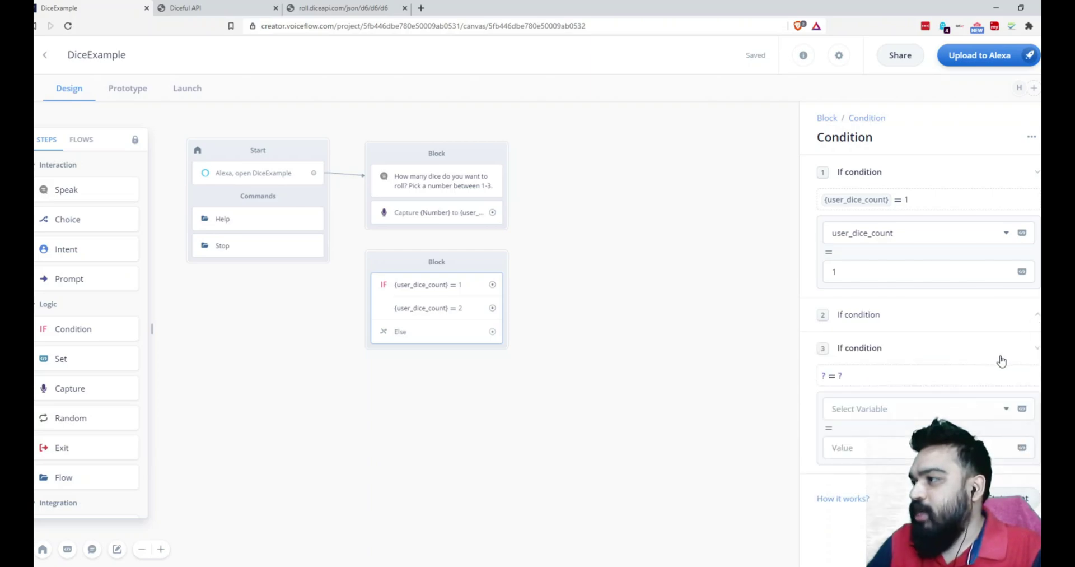
click(883, 409)
text(user_dice_count)
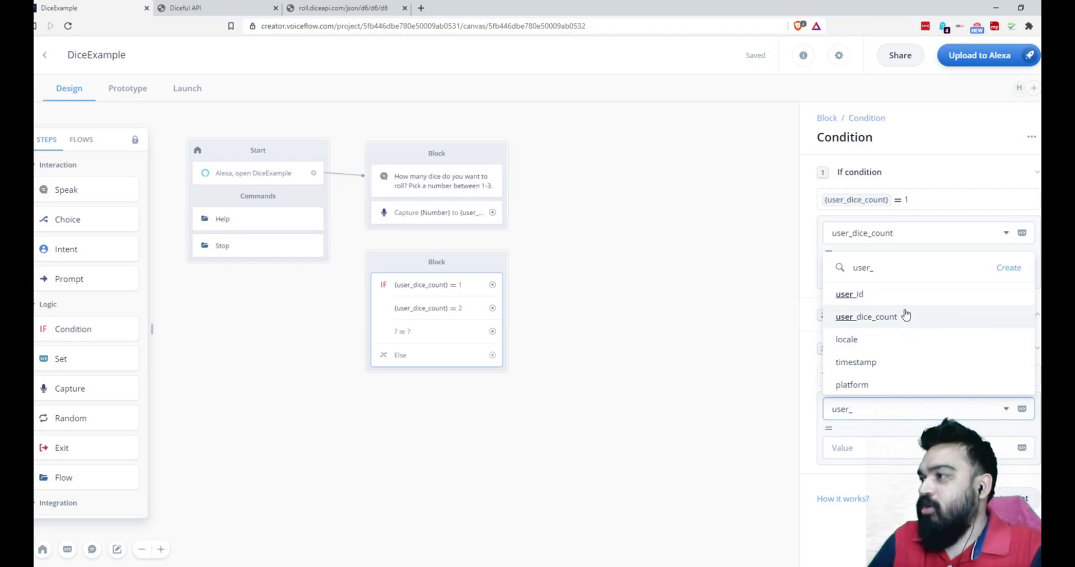
click(905, 316)
text(3)
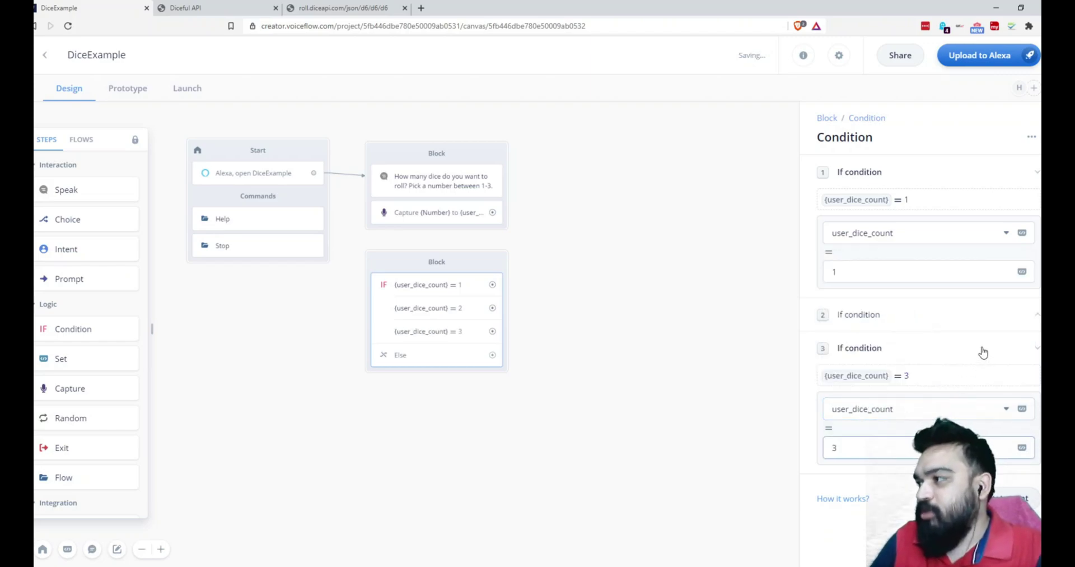
click(981, 348)
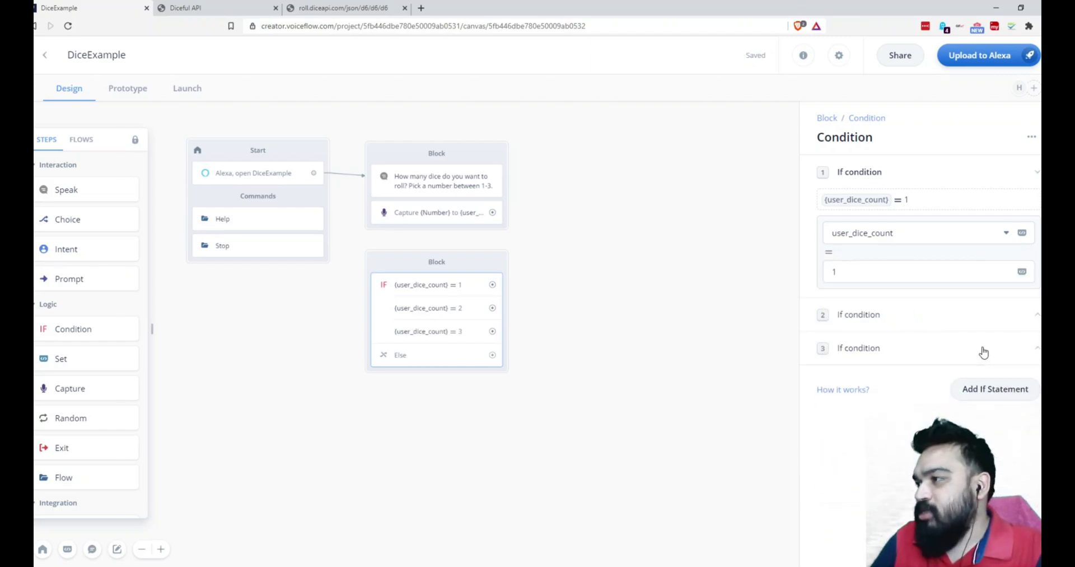
click(981, 394)
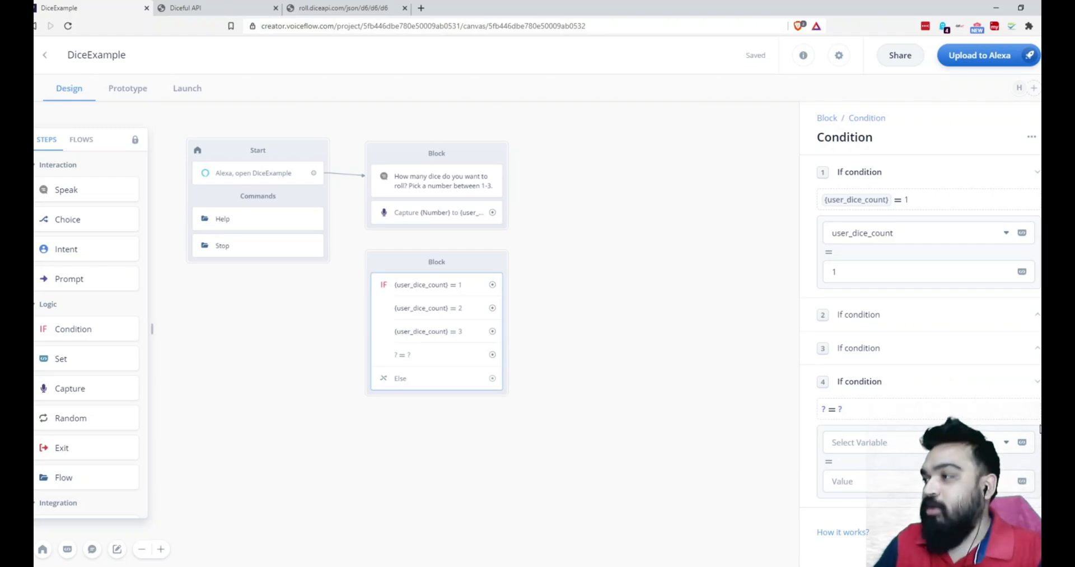
click(1037, 382)
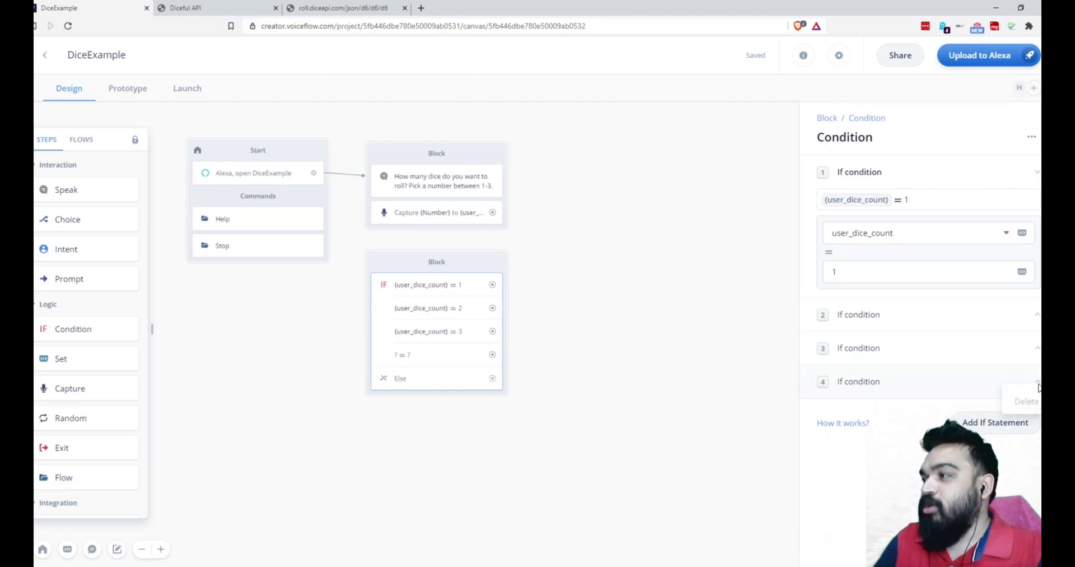
click(1038, 386)
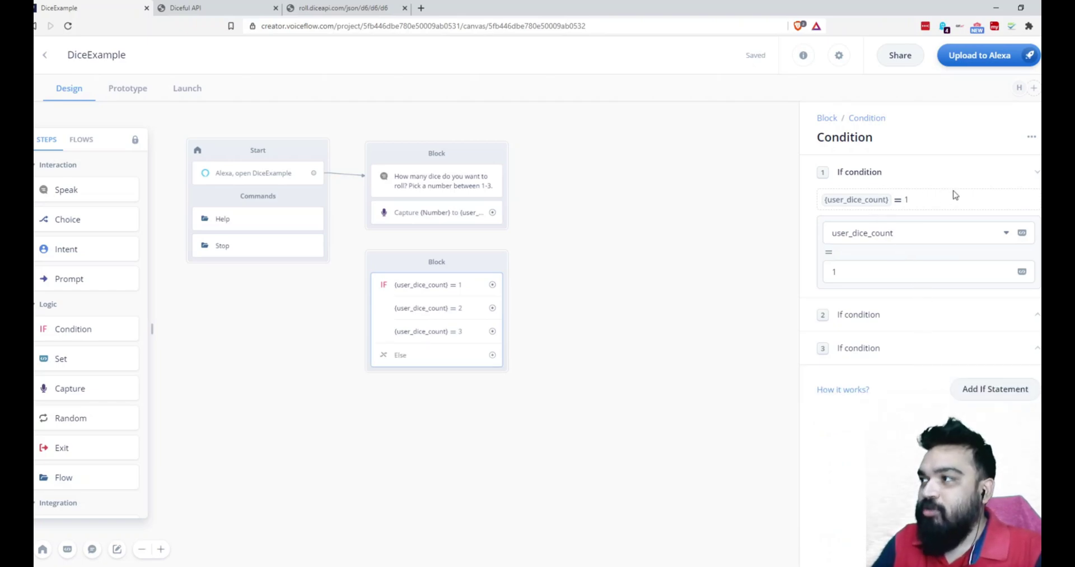
click(970, 176)
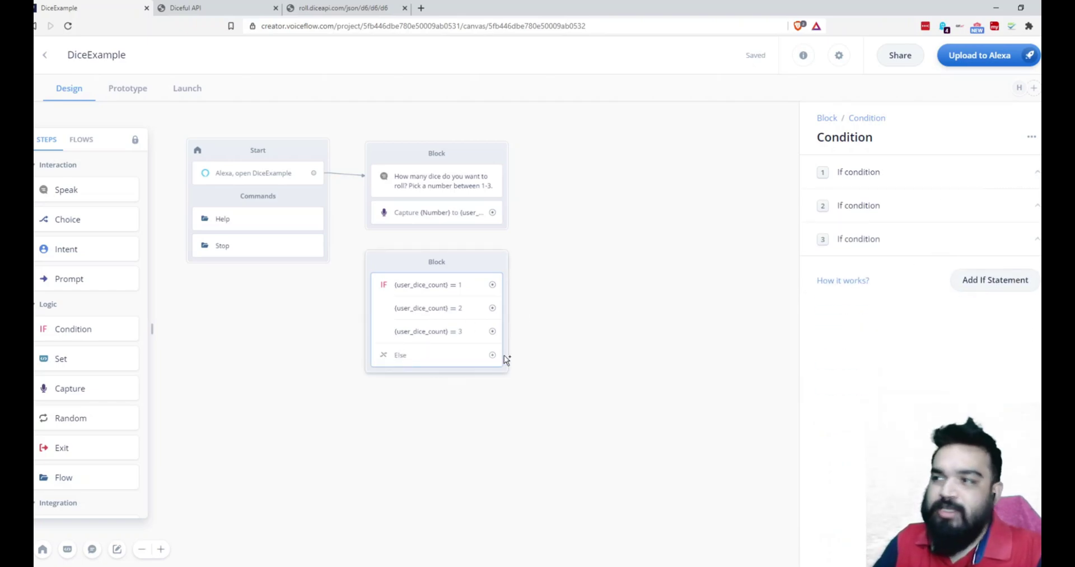
Add a Speak block below the Condition block that says "Please pick a number between 1-3."
drag(127, 187, 428, 397)
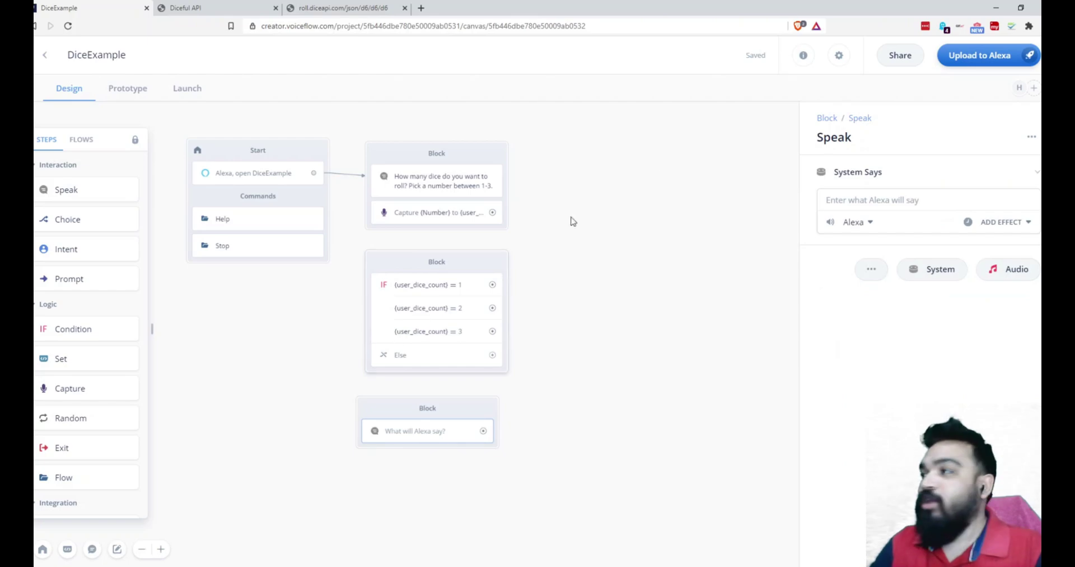
click(916, 202)
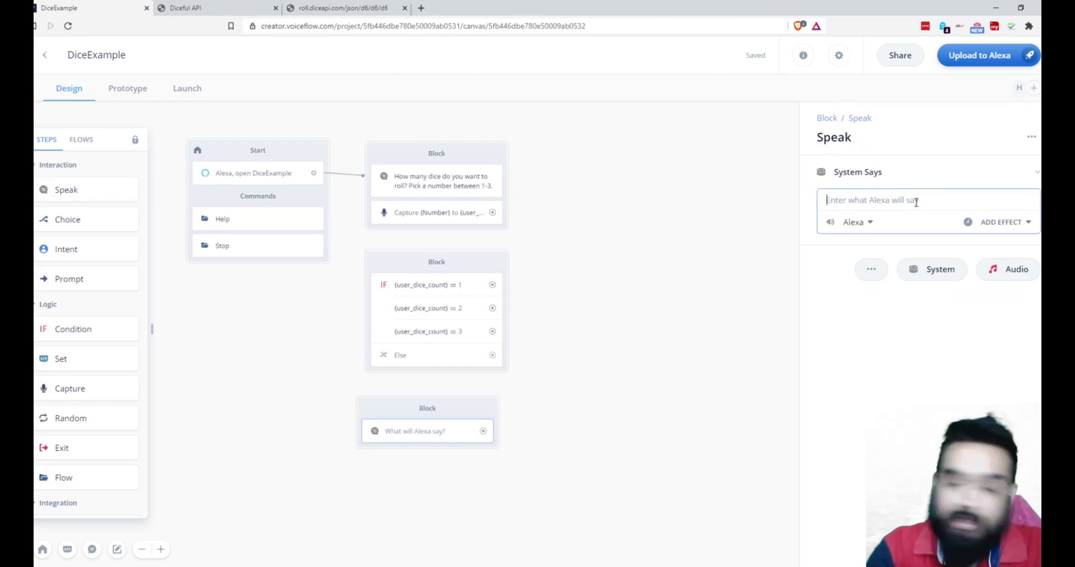
text(Please pick a number between 1-3.)
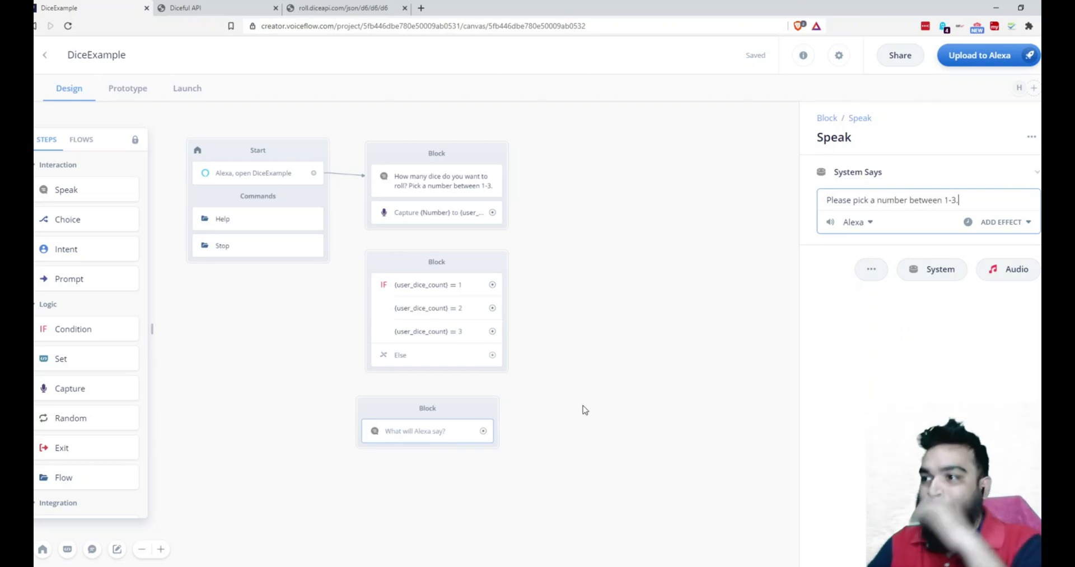
click(583, 410)
Connect the Condition's Else path to the new Speak block and the Capture step to the Condition block
drag(492, 355, 391, 439)
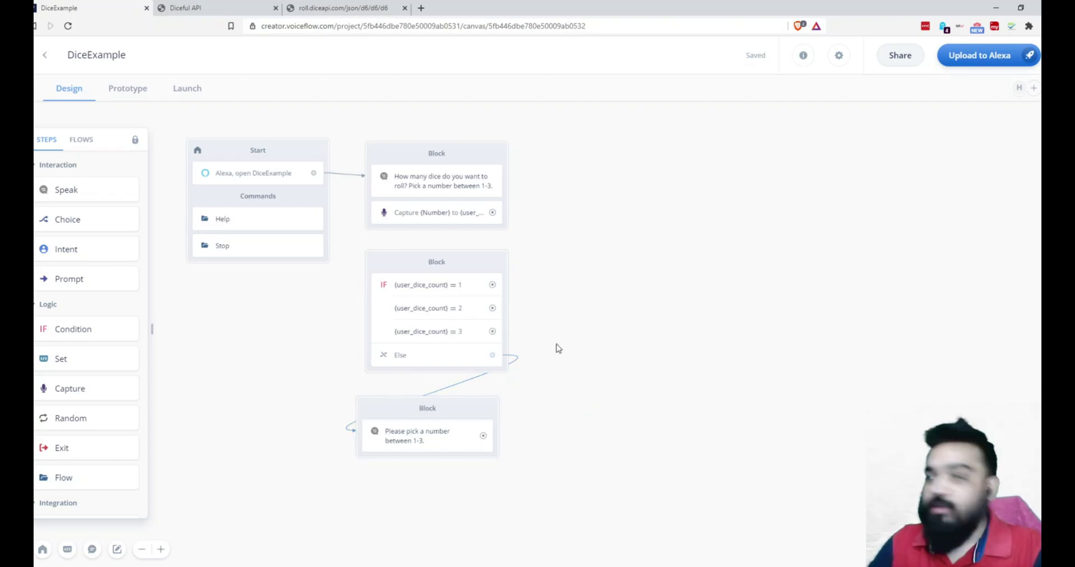
drag(472, 408, 490, 408)
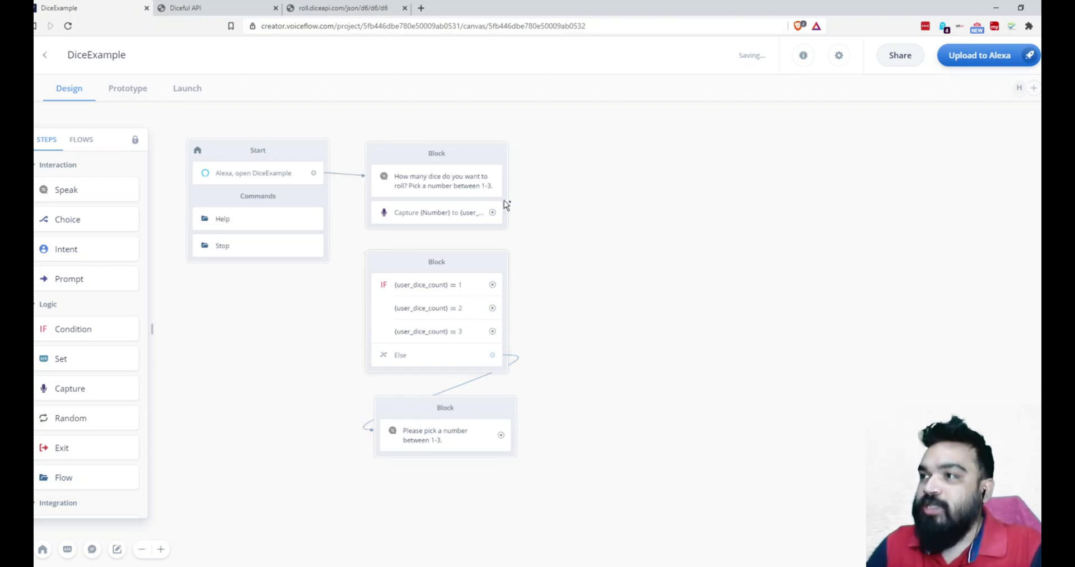
drag(492, 212, 443, 273)
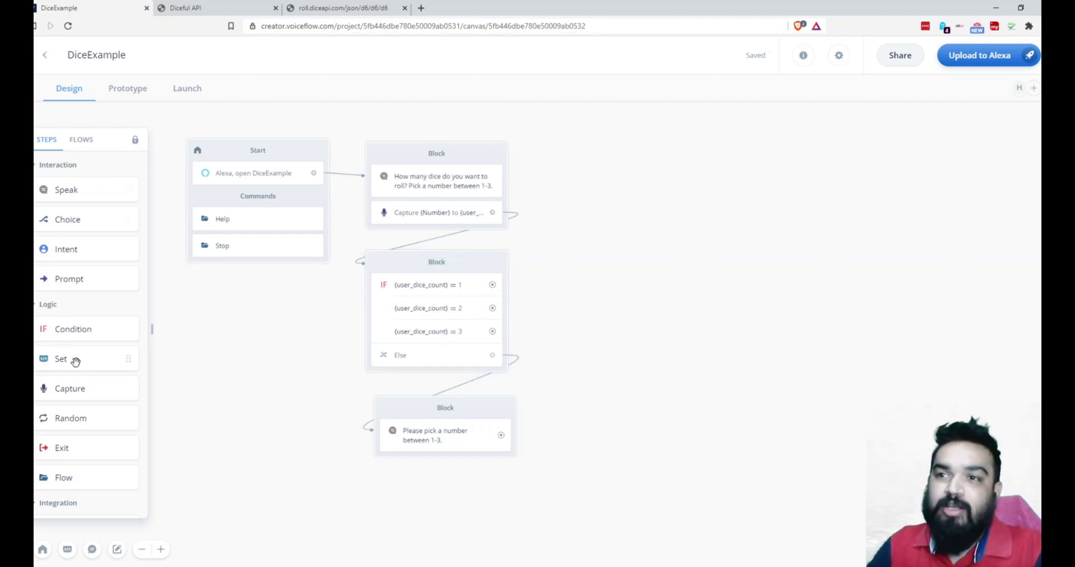
Add a Set block beside the Condition block and duplicate it twice, stacking the three blocks in a column
drag(122, 370, 617, 191)
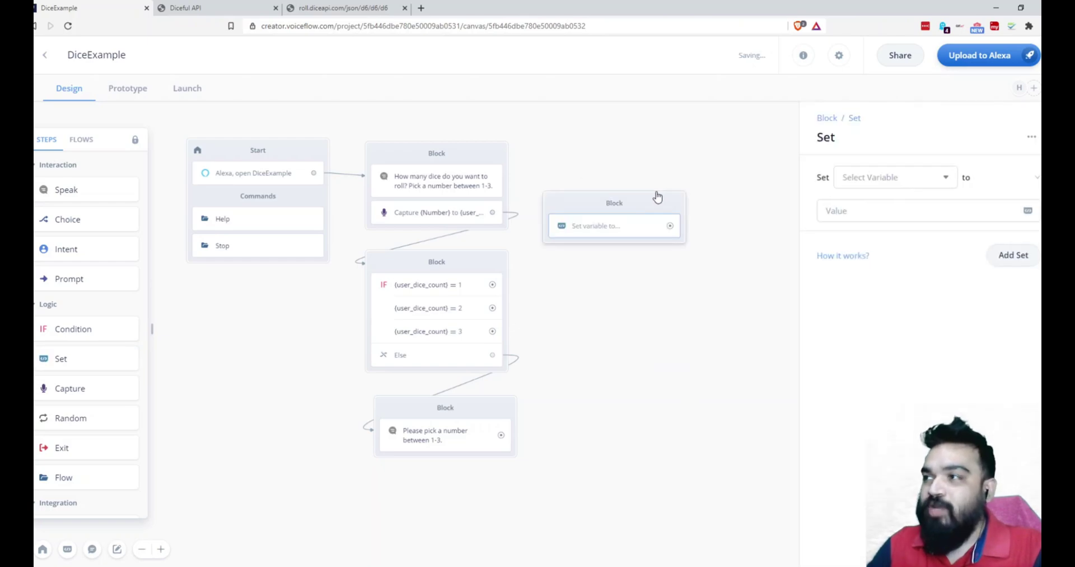
right_click(656, 196)
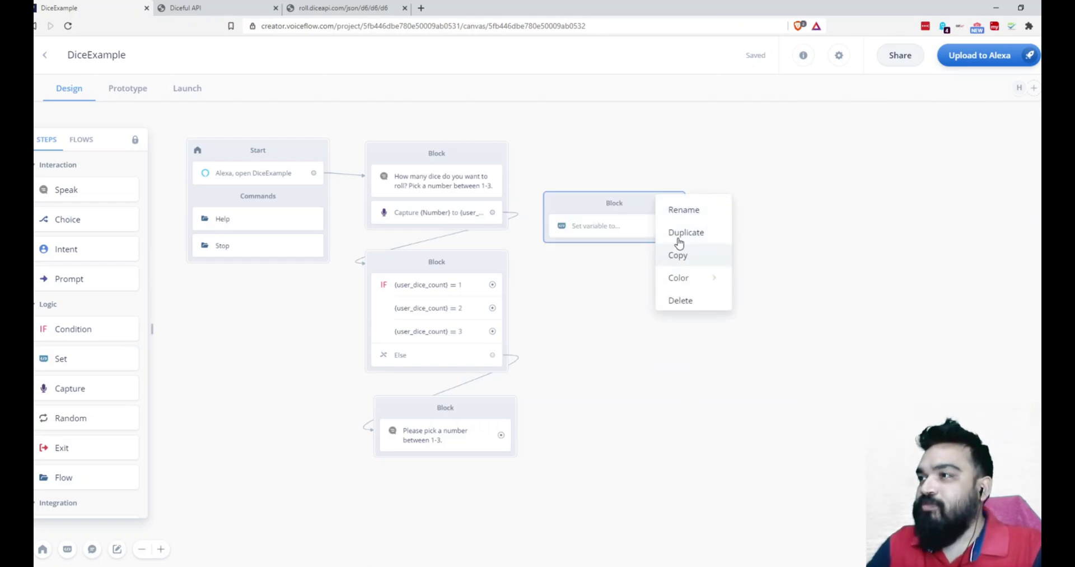
click(681, 234)
drag(681, 234, 671, 284)
right_click(671, 284)
click(711, 322)
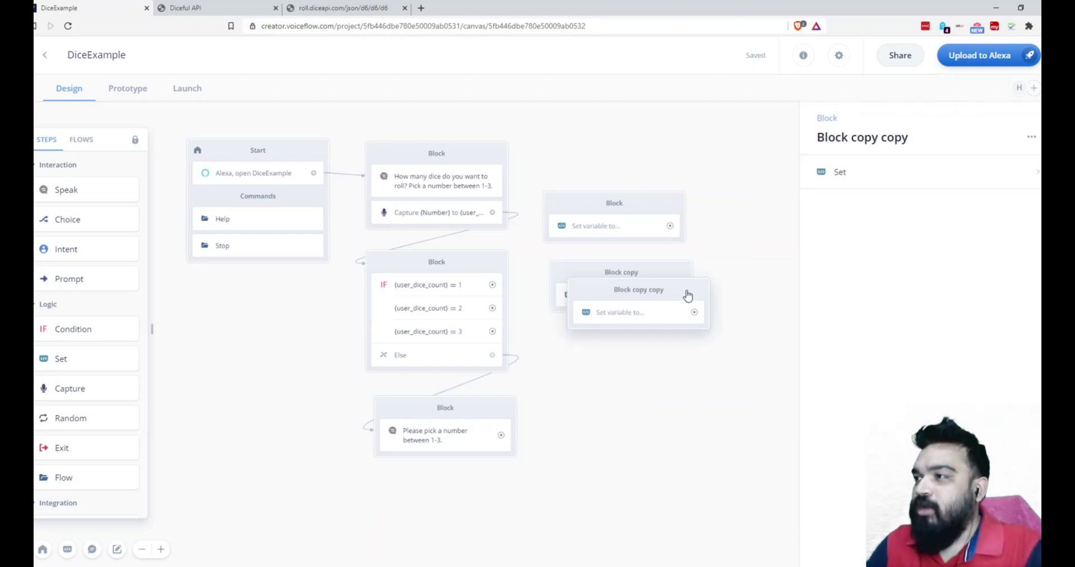
drag(686, 291, 667, 354)
Rename the three stacked Set blocks 1, 2 and 3 in order from the uppermost down
double_click(638, 345)
text(3)
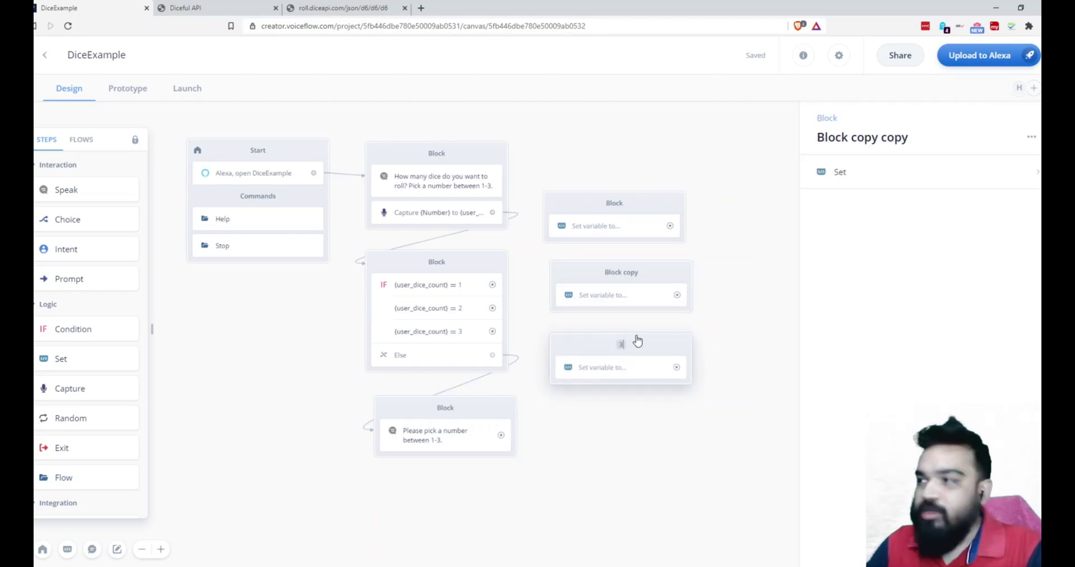
double_click(625, 274)
text(2)
double_click(622, 203)
text(1)
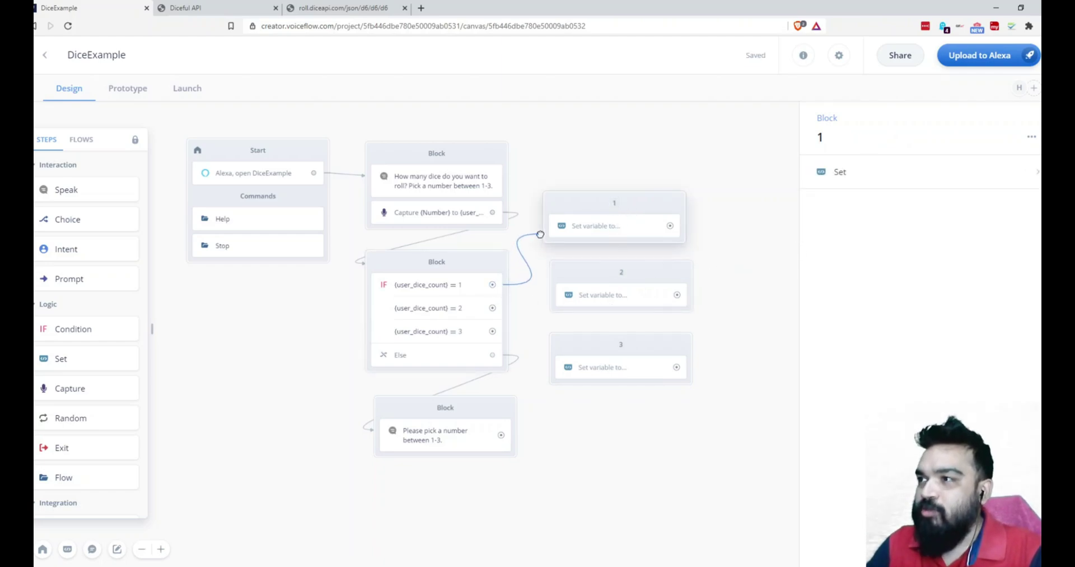
Connect the user_dice_count = 1, 2 and 3 paths of the Condition block to blocks 1, 2 and 3 respectively
mouse_move(492, 285)
mouse_down()
mouse_move(600, 233)
mouse_move(595, 242)
mouse_up()
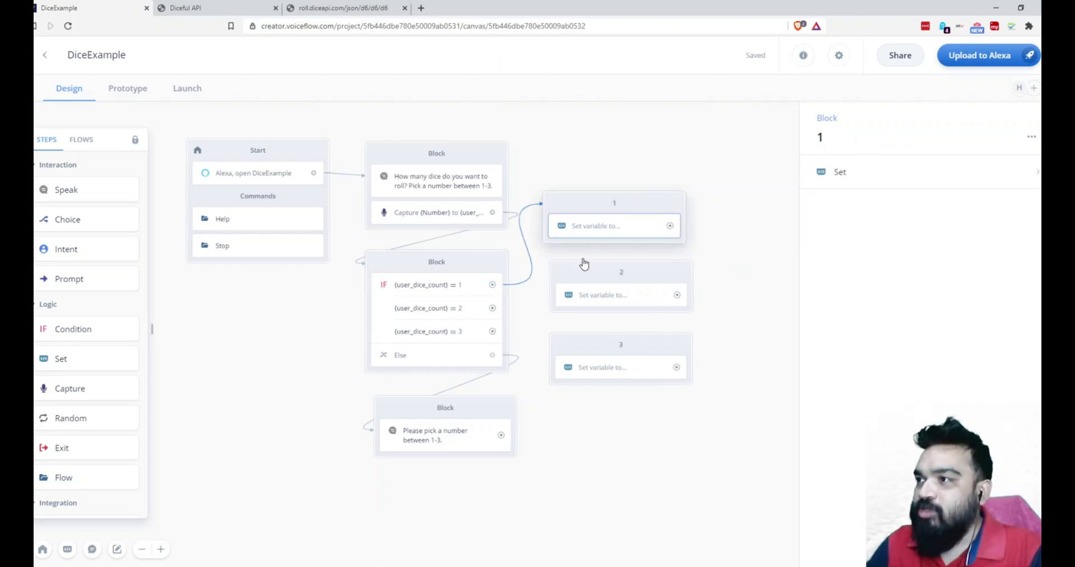
drag(492, 307, 581, 306)
drag(492, 331, 604, 365)
Choose api_url as the variable for the Set step in block 1
click(636, 219)
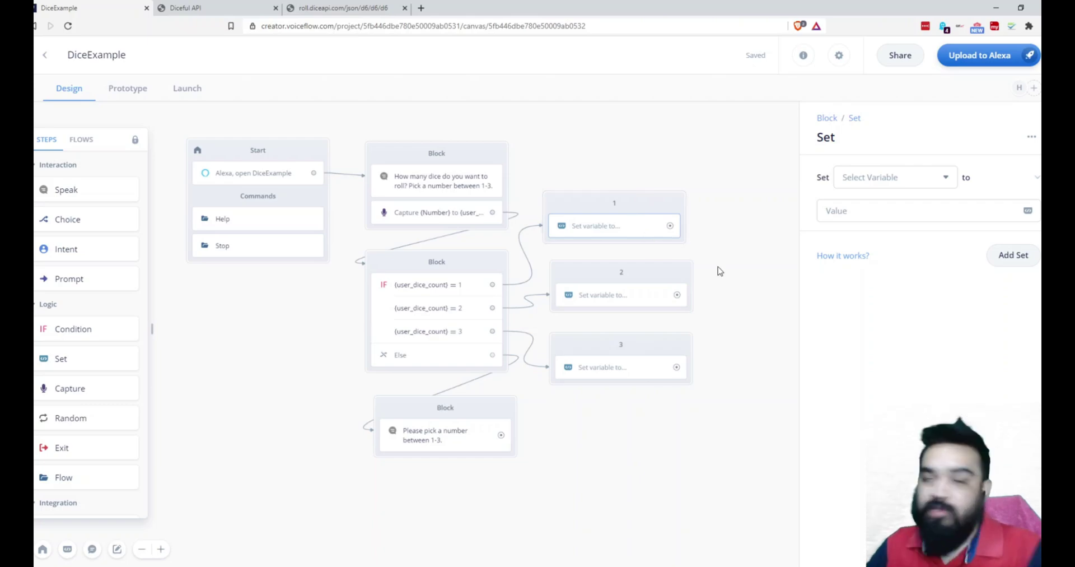
click(911, 177)
text(api_)
click(858, 234)
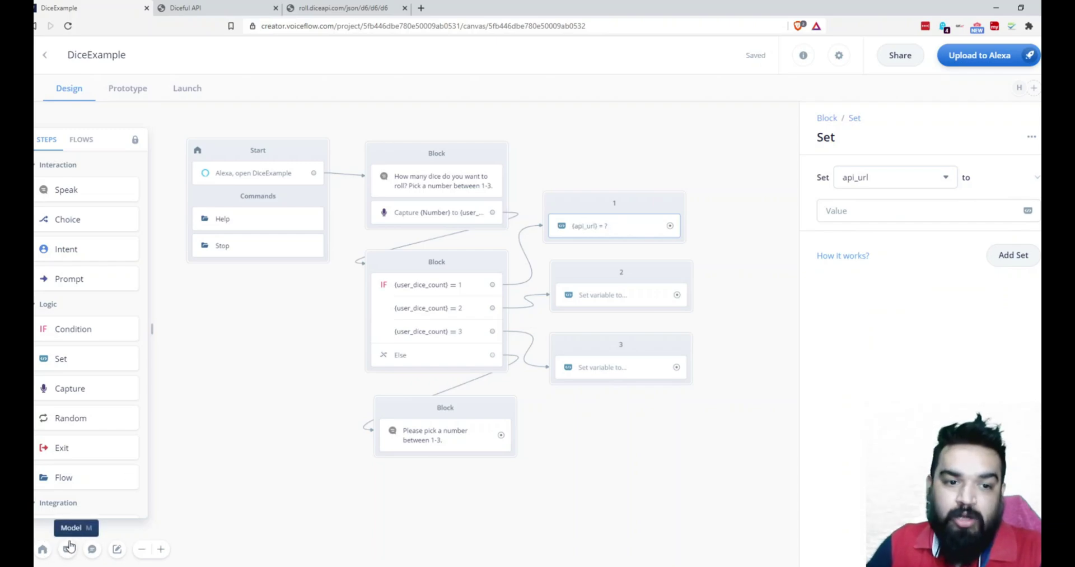
click(910, 206)
click(297, 9)
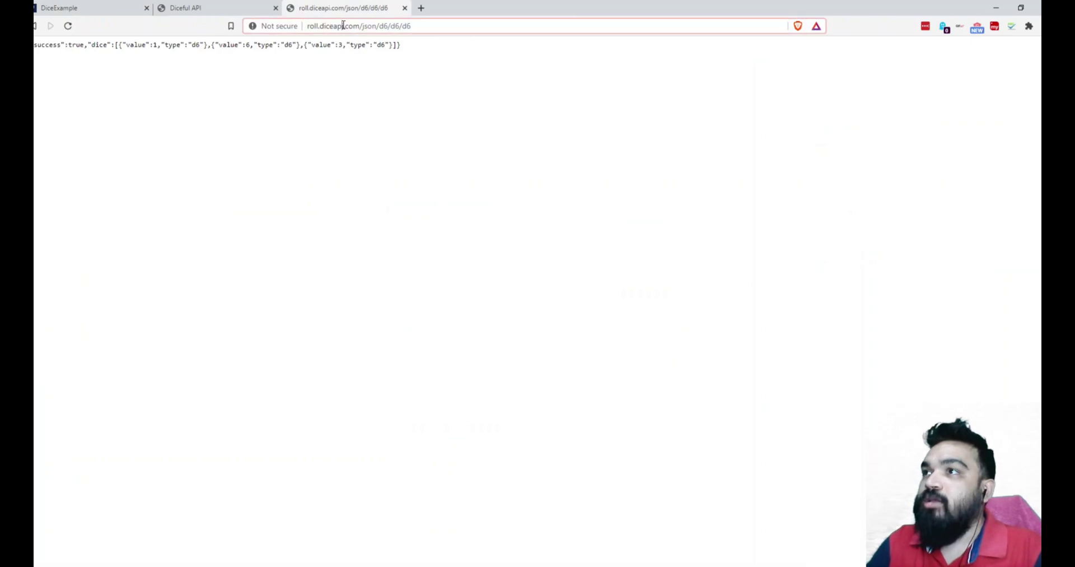
click(343, 26)
key(ctrl+c)
key(BackSpace)
click(109, 13)
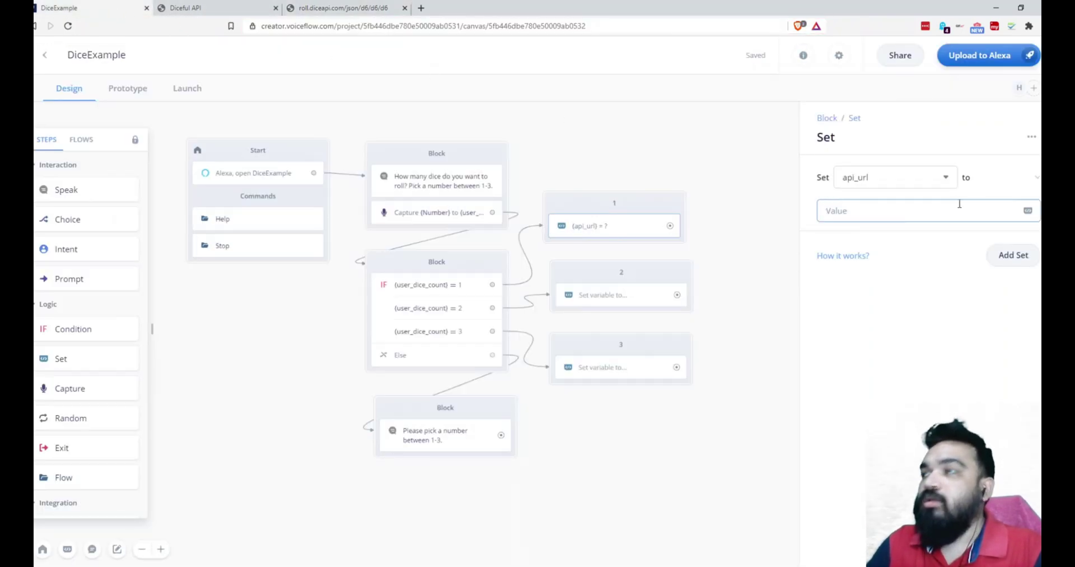
key(ctrl+v)
drag(943, 210, 988, 208)
key(BackSpace)
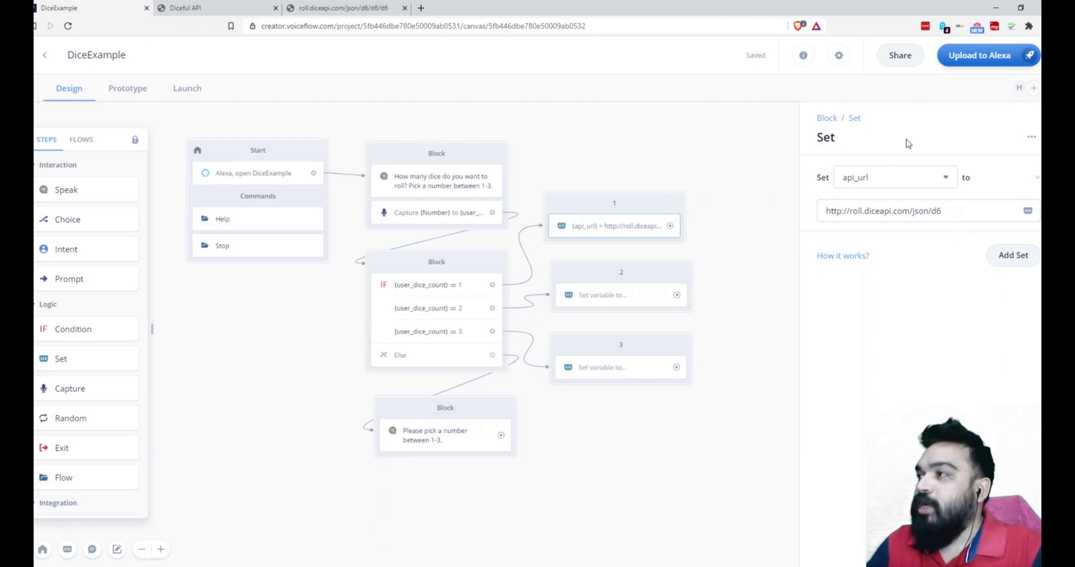
click(611, 295)
click(883, 177)
text(a)
click(899, 210)
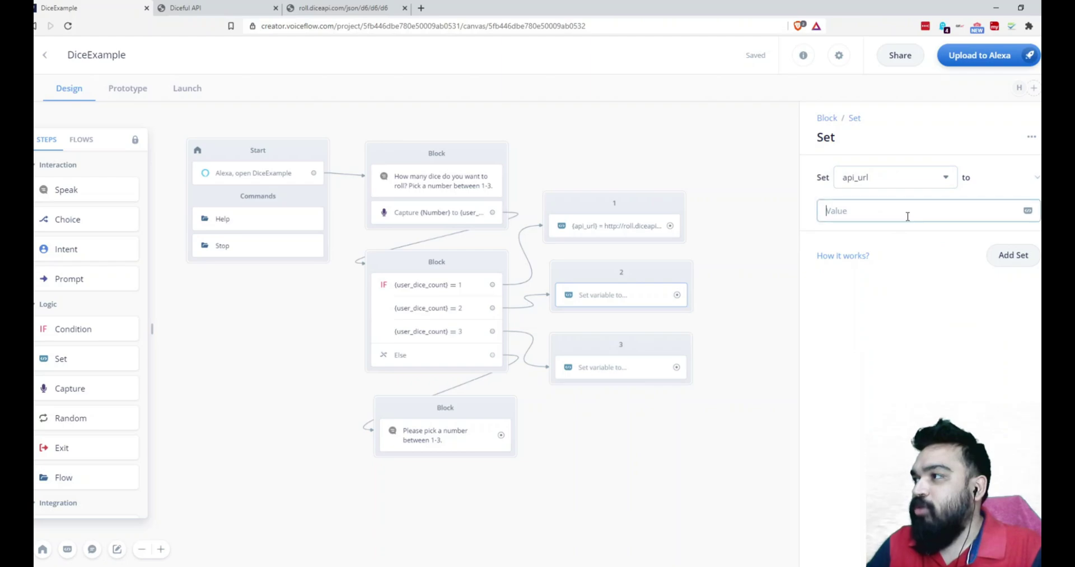
key(ctrl+v)
double_click(982, 209)
key(BackSpace)
key(BackSpace)
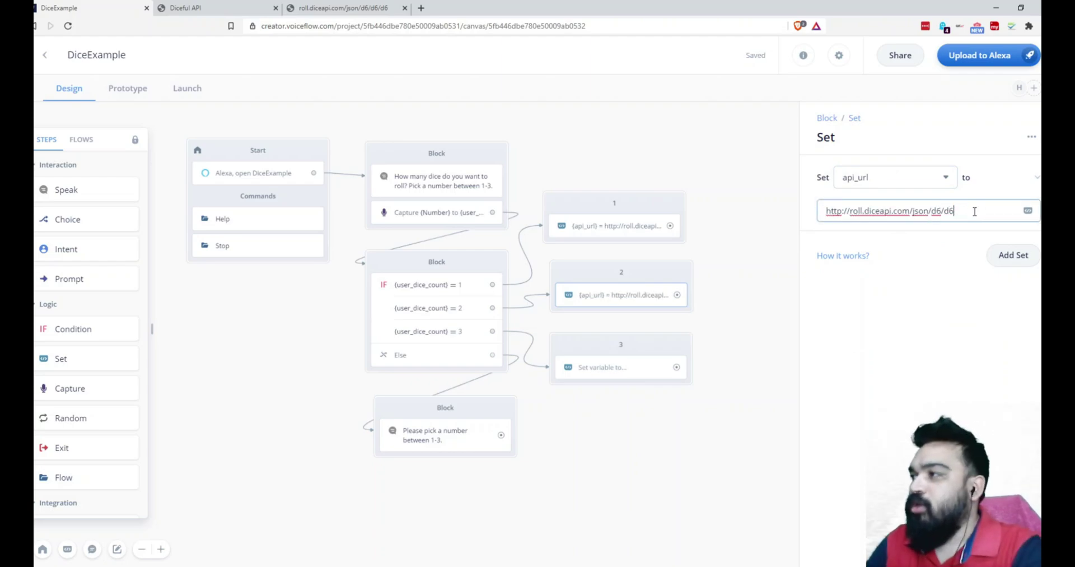
click(661, 364)
click(919, 213)
key(ctrl+v)
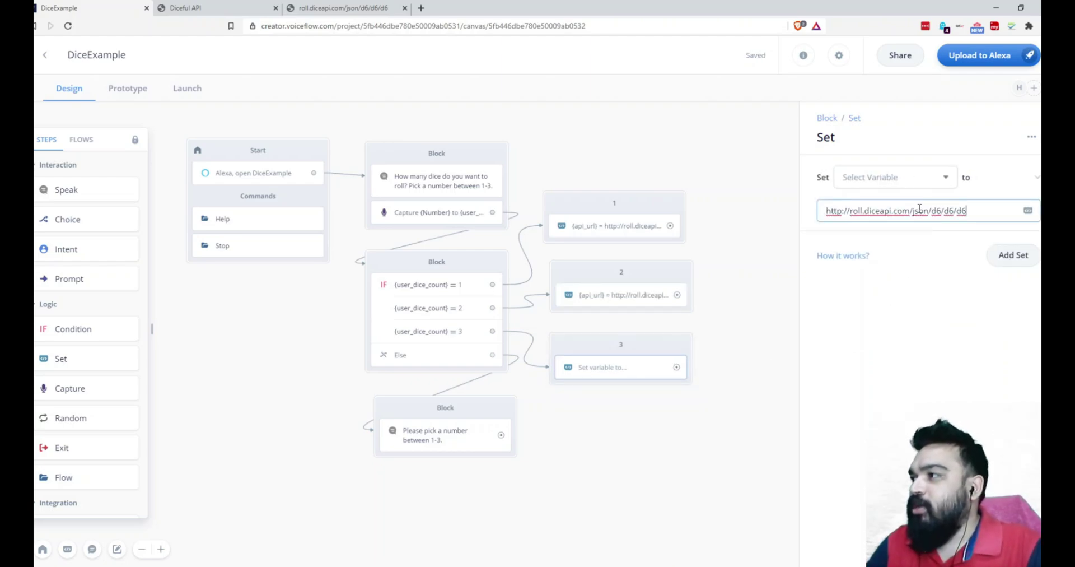
click(938, 178)
text(a)
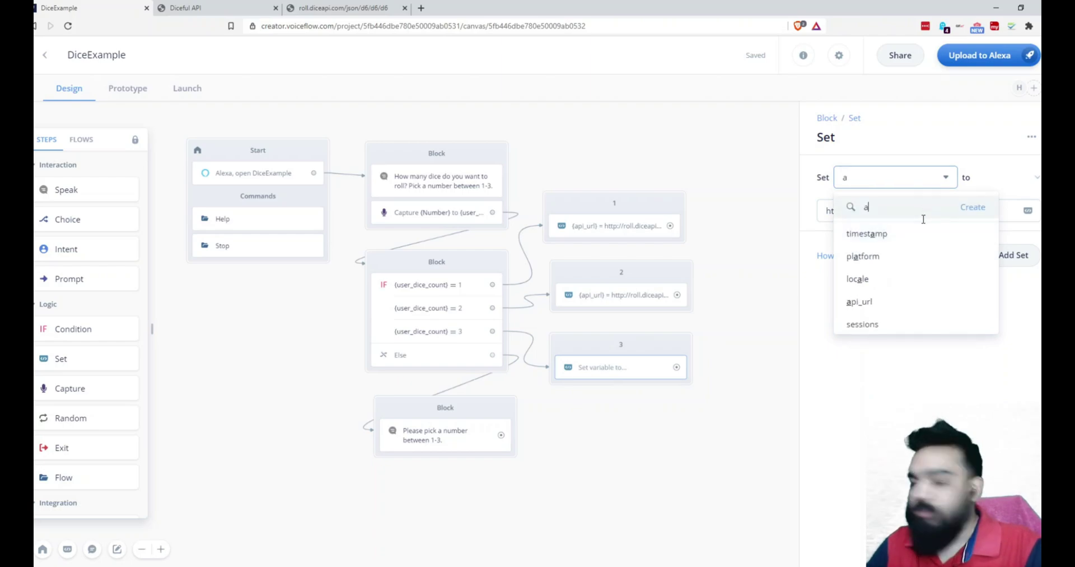
click(902, 301)
click(709, 343)
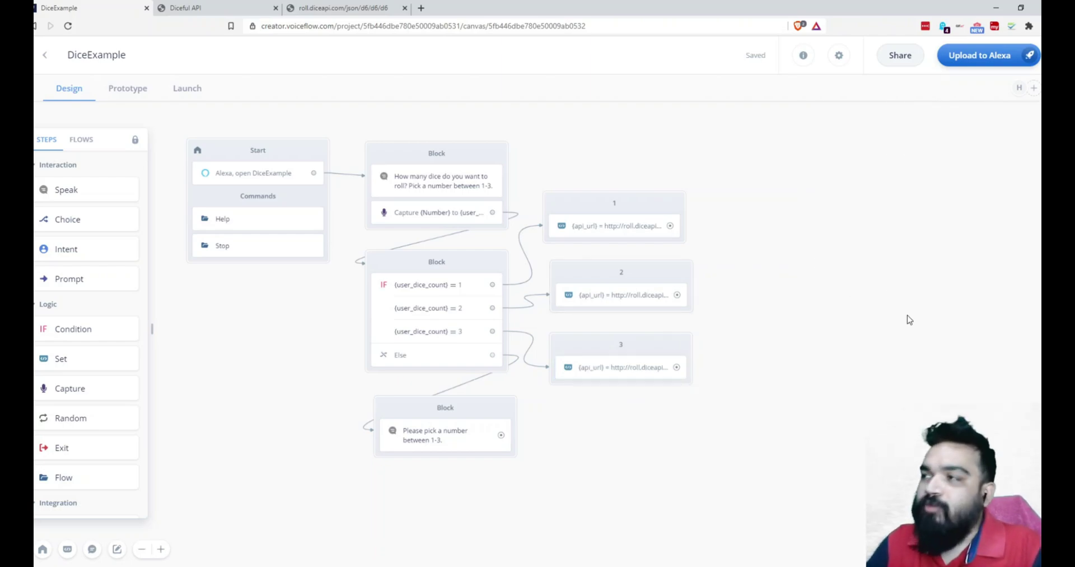
Add an API block beside the three Set blocks and name it "Roll Dice API"
scroll(905, 307, right, 6)
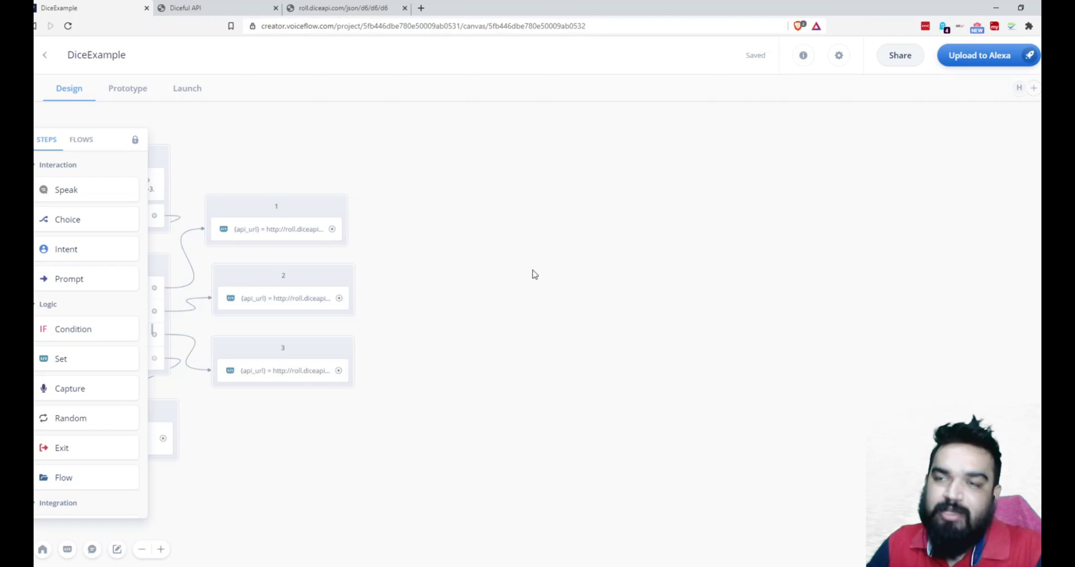
scroll(79, 475, down, 7)
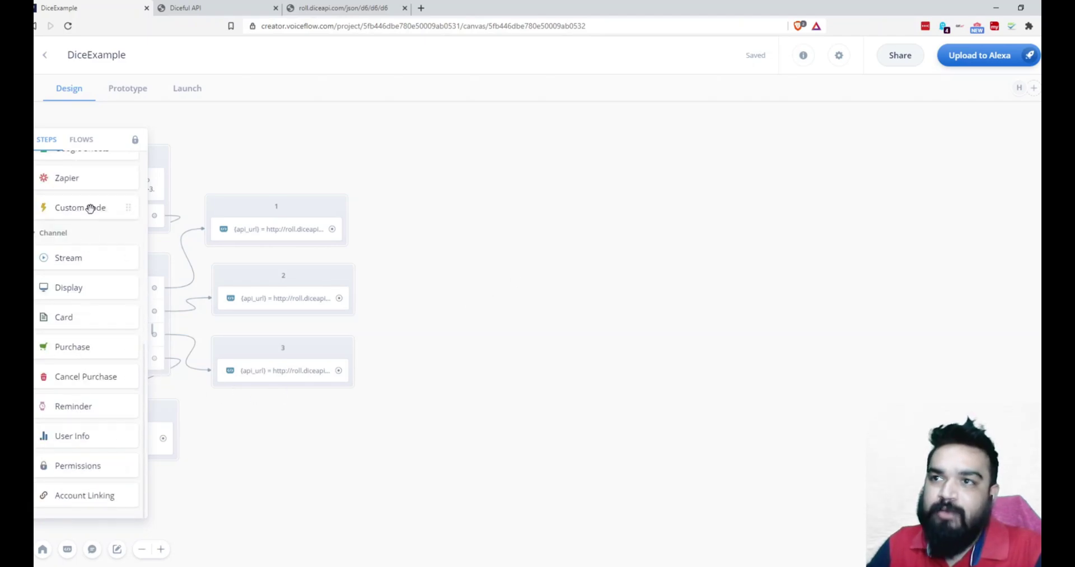
scroll(93, 208, up, 2)
drag(56, 226, 490, 253)
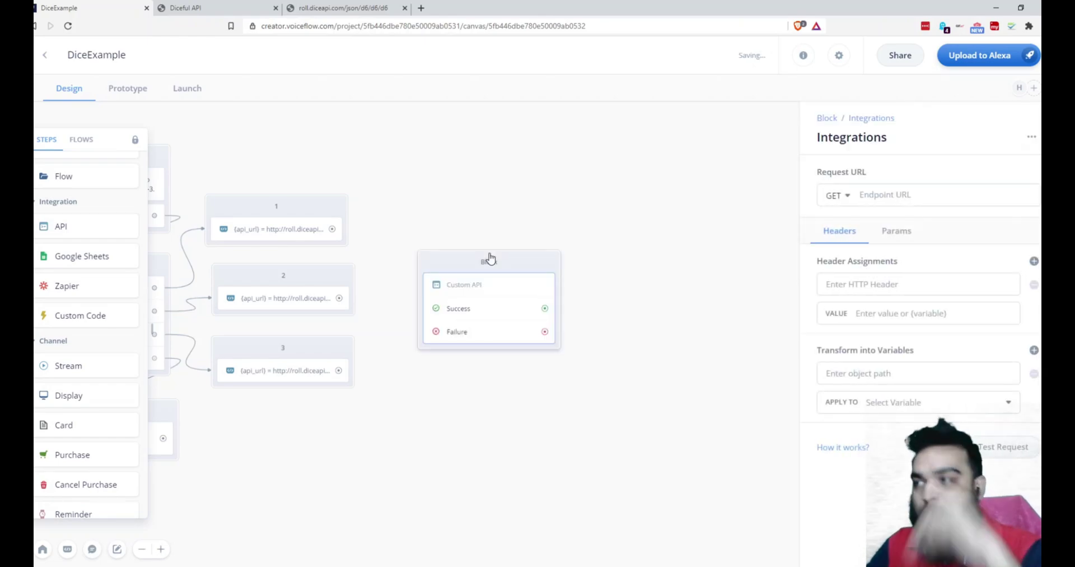
click(491, 258)
text(Roll Dice API)
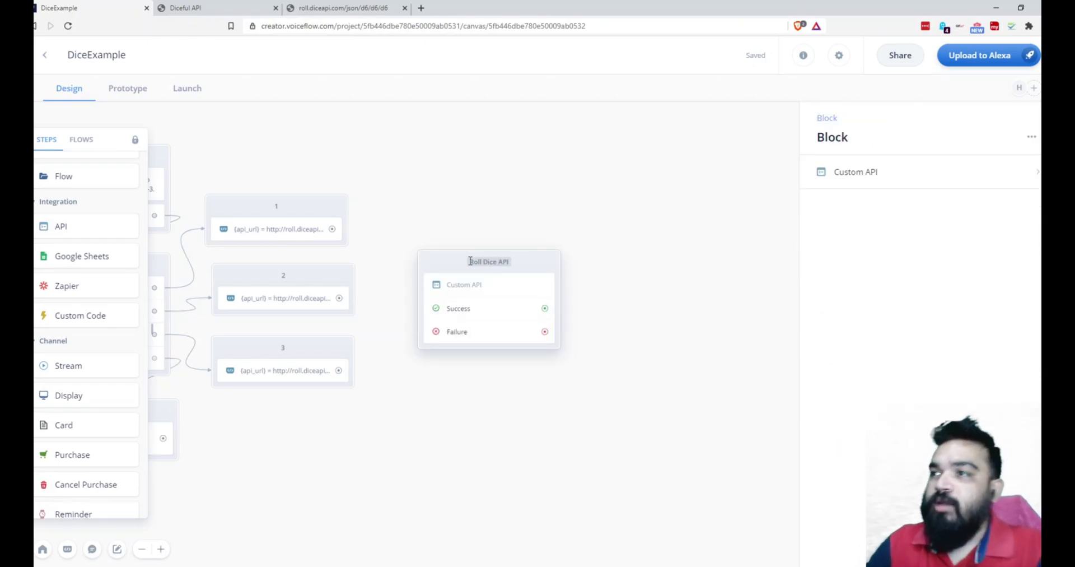
Connect Set blocks 1, 2 and 3 to the Roll Dice API block
drag(333, 228, 434, 302)
drag(339, 297, 448, 305)
drag(339, 371, 449, 320)
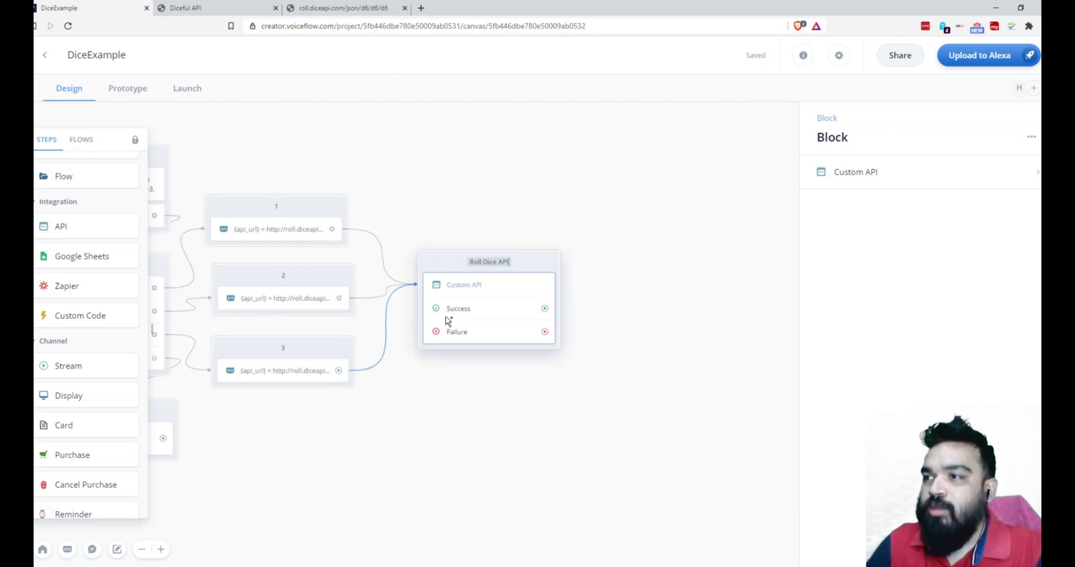
Set the request URL of the Roll Dice API block's GET request to the {api_url} variable
click(478, 286)
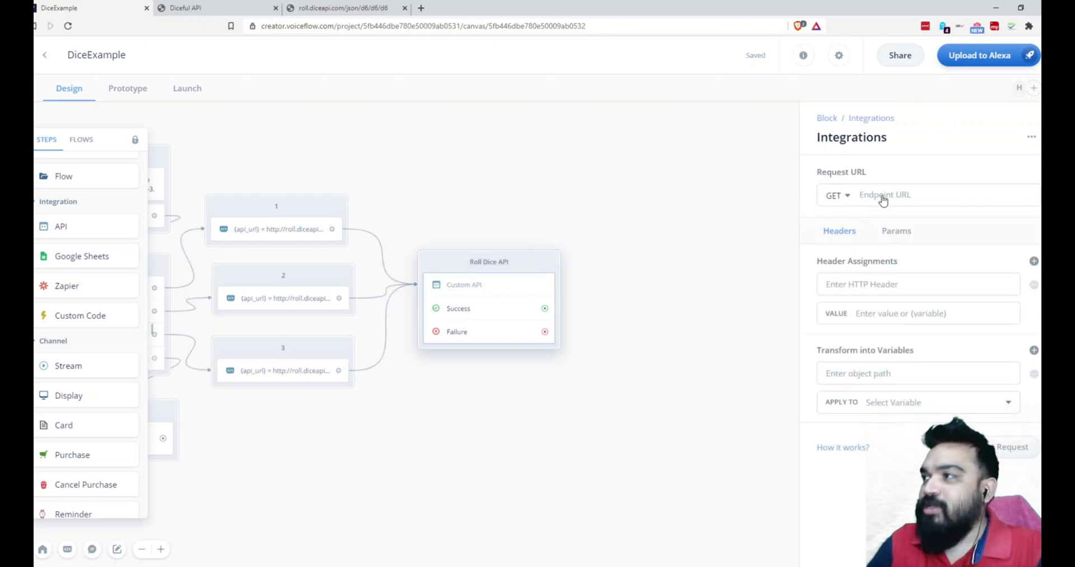
click(899, 196)
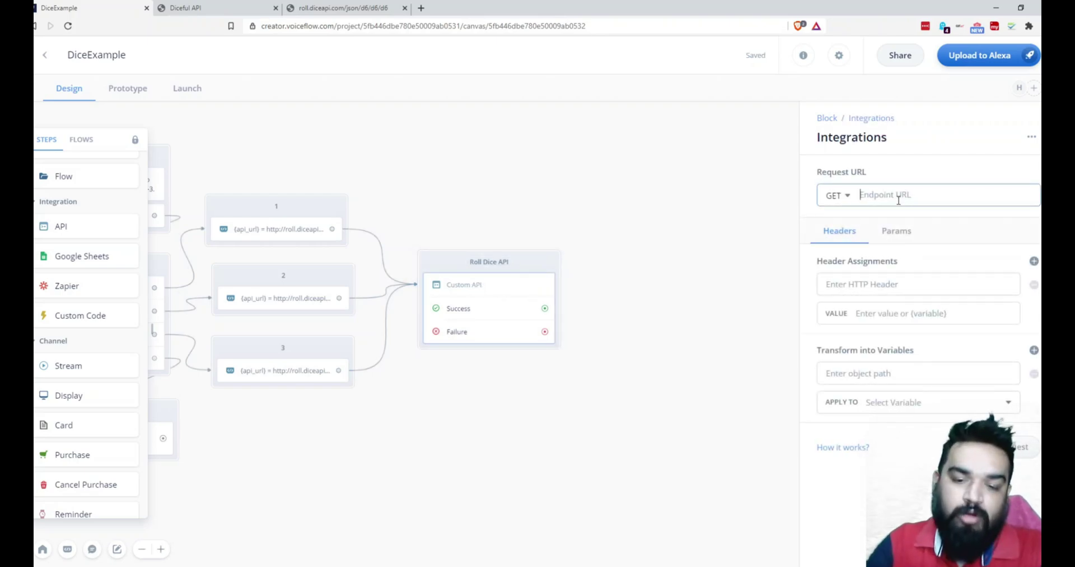
text({api)
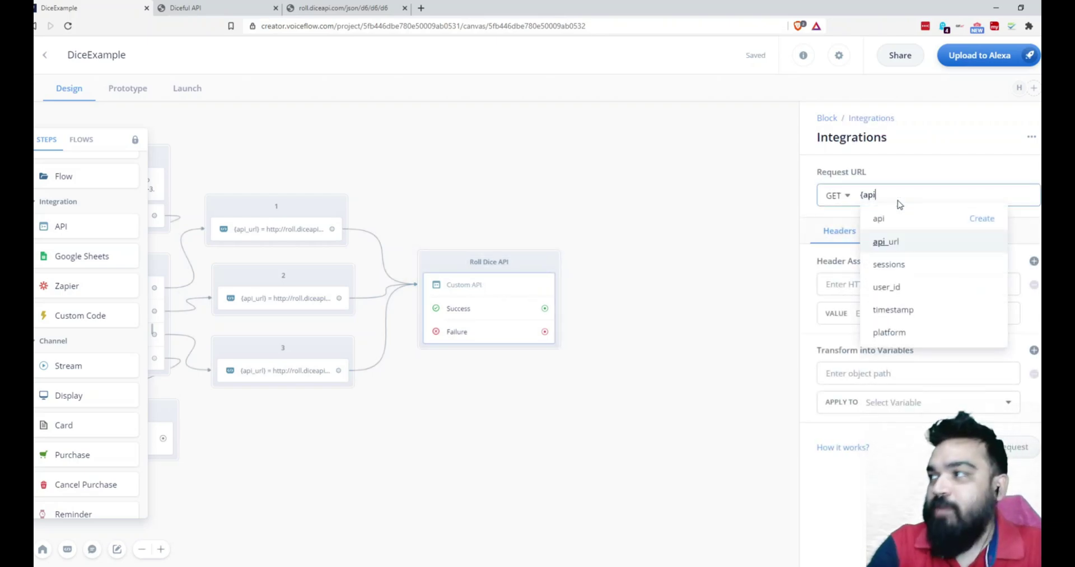
click(899, 241)
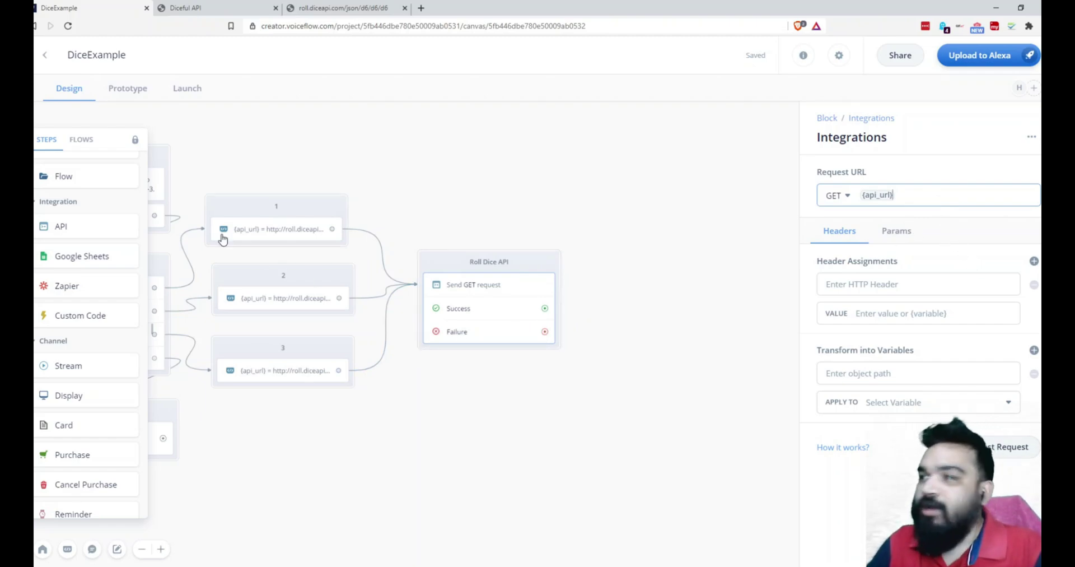
Add a Speak block beyond the Roll Dice API block that says "Please try again"
scroll(81, 300, up, 5)
drag(94, 191, 694, 200)
click(911, 200)
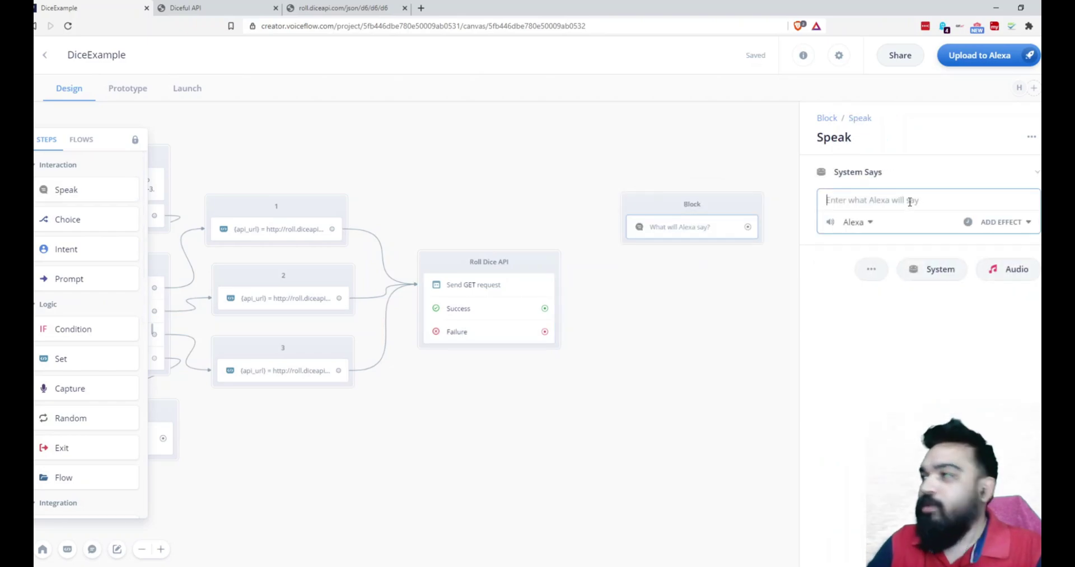
text(Please try again)
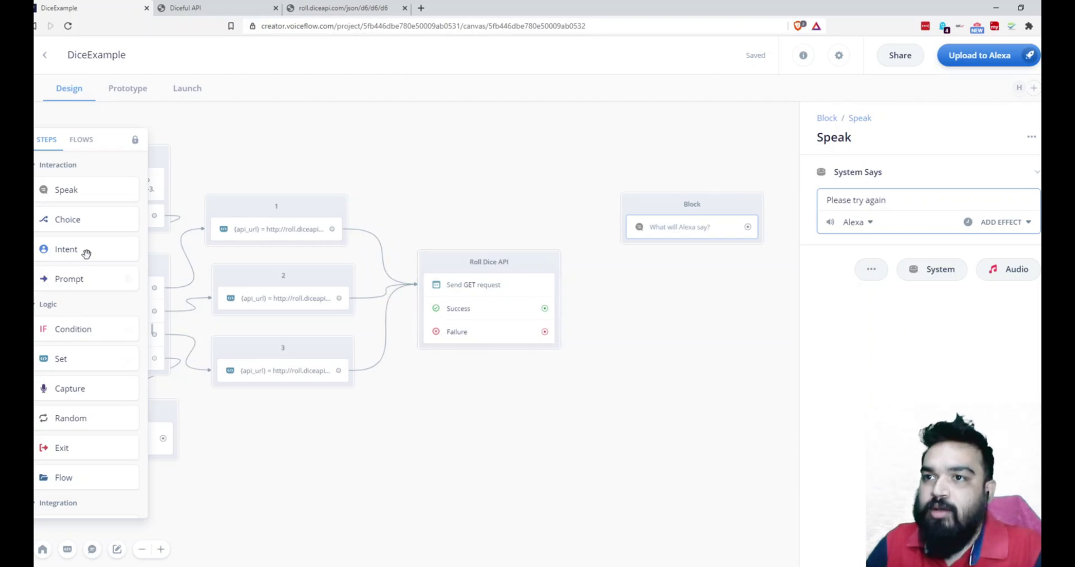
Add an Exit step beneath the "Please try again" Speak step and connect the Roll Dice API's Failure path to that block
drag(70, 447, 330, 394)
drag(593, 247, 638, 225)
drag(546, 331, 633, 225)
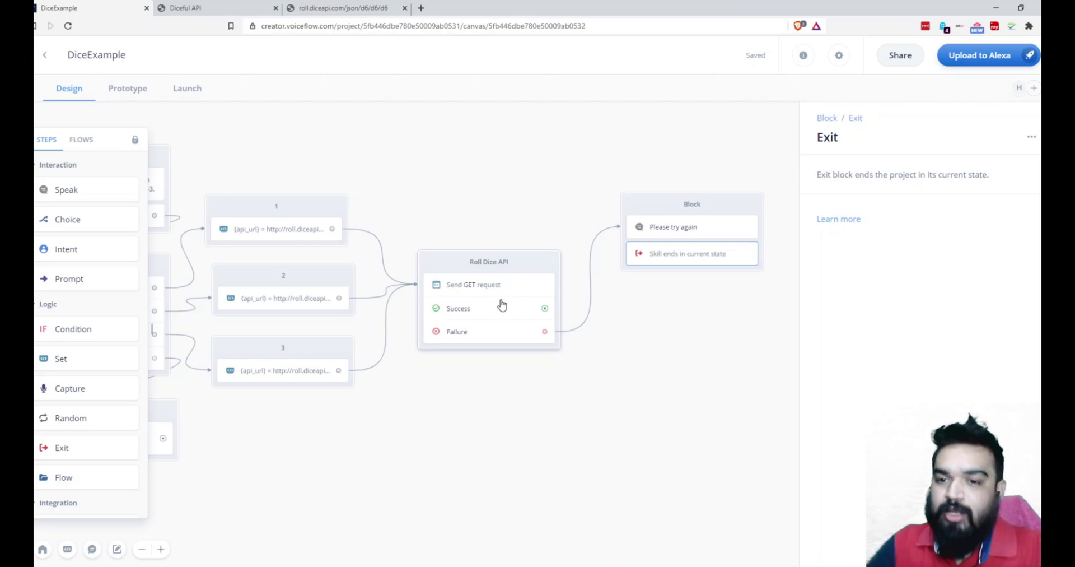
Create a global variable named total in the project's model
click(68, 549)
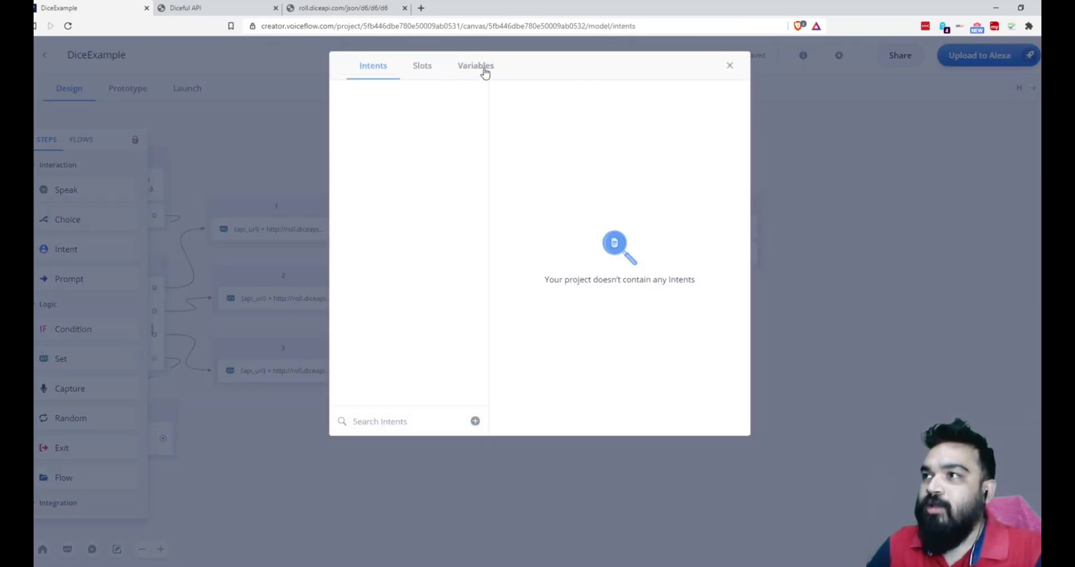
click(479, 67)
click(415, 115)
text(total)
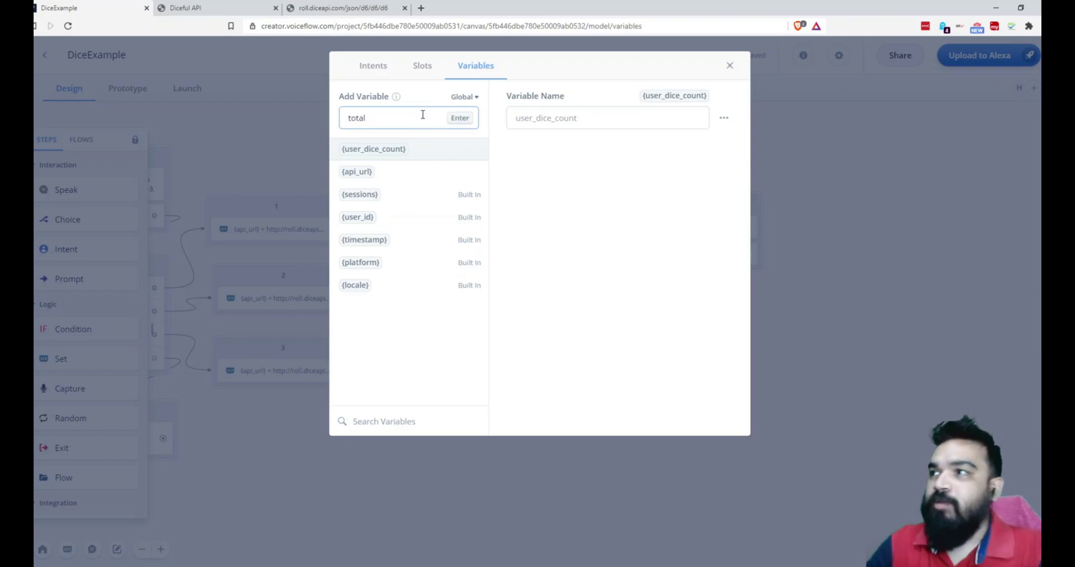
click(468, 122)
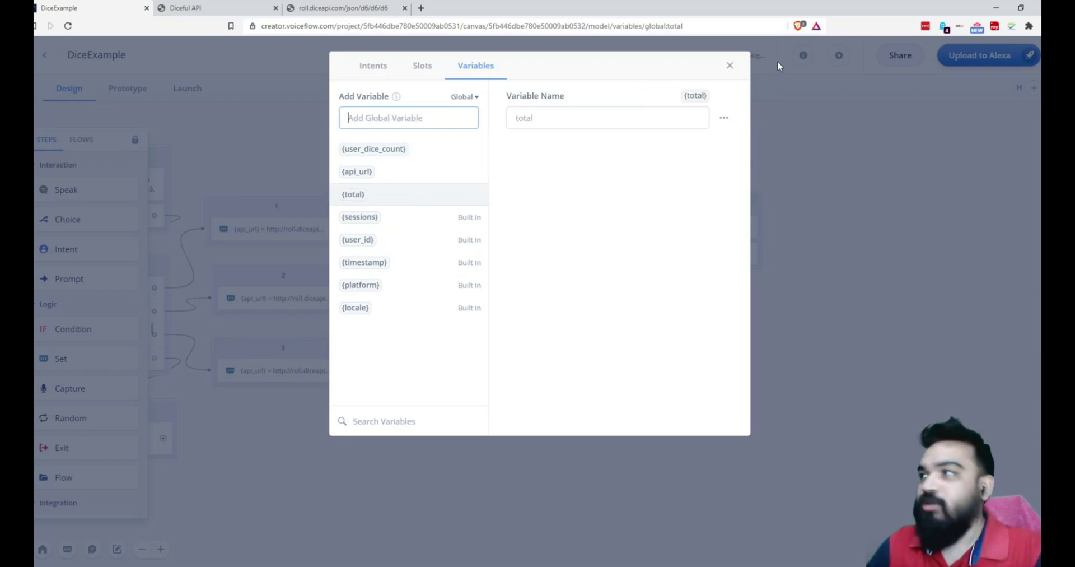
click(729, 66)
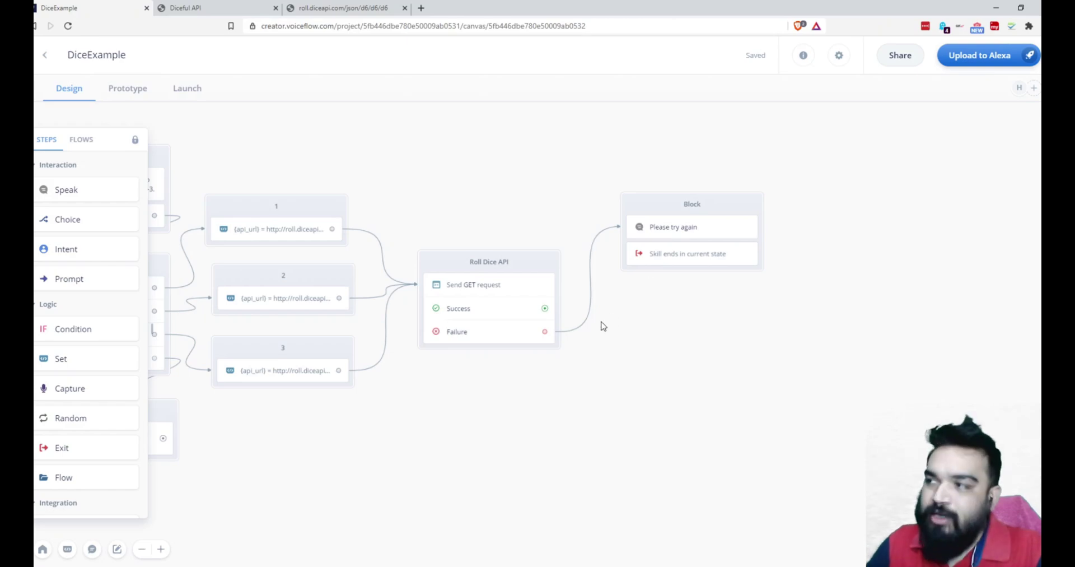
Add a Custom Code block below the "Please try again" block and connect the Roll Dice API's Success path to it
scroll(79, 363, down, 5)
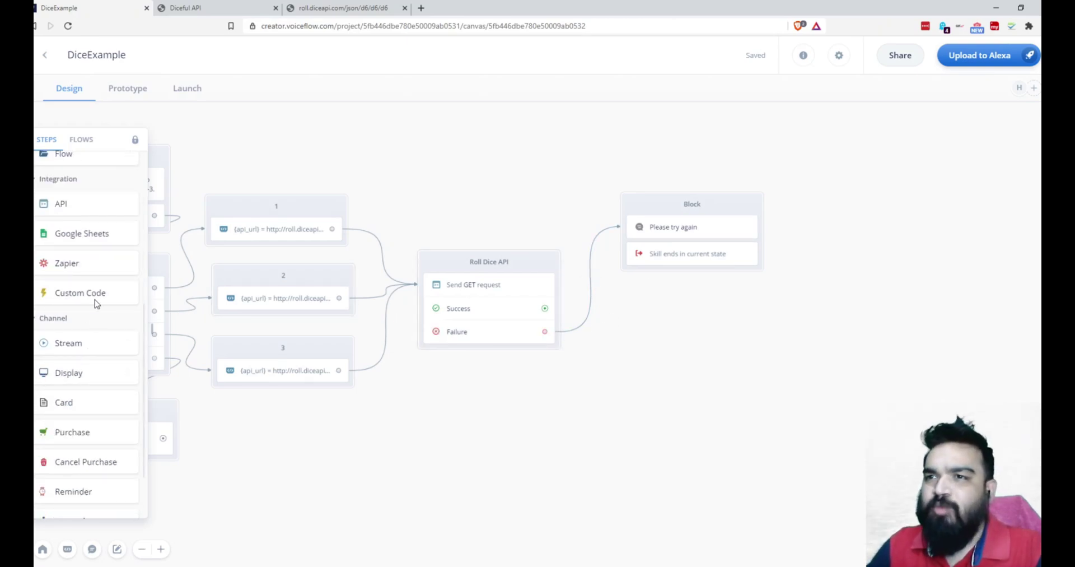
drag(80, 303, 665, 312)
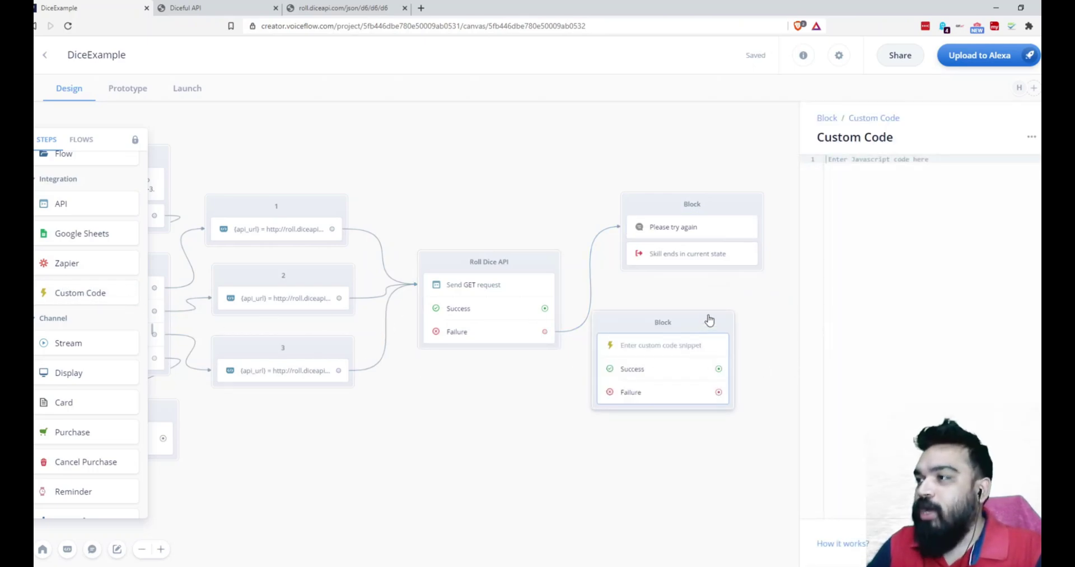
drag(708, 319, 733, 286)
drag(545, 308, 638, 308)
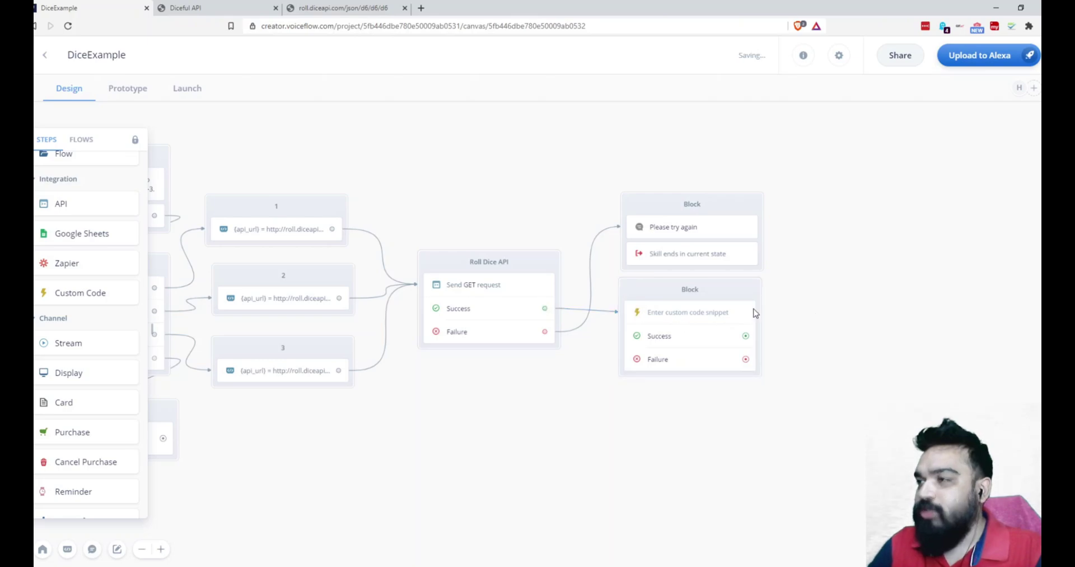
Open the Roll Dice API request settings and examine the individual dice values in the API's sample JSON response
click(476, 303)
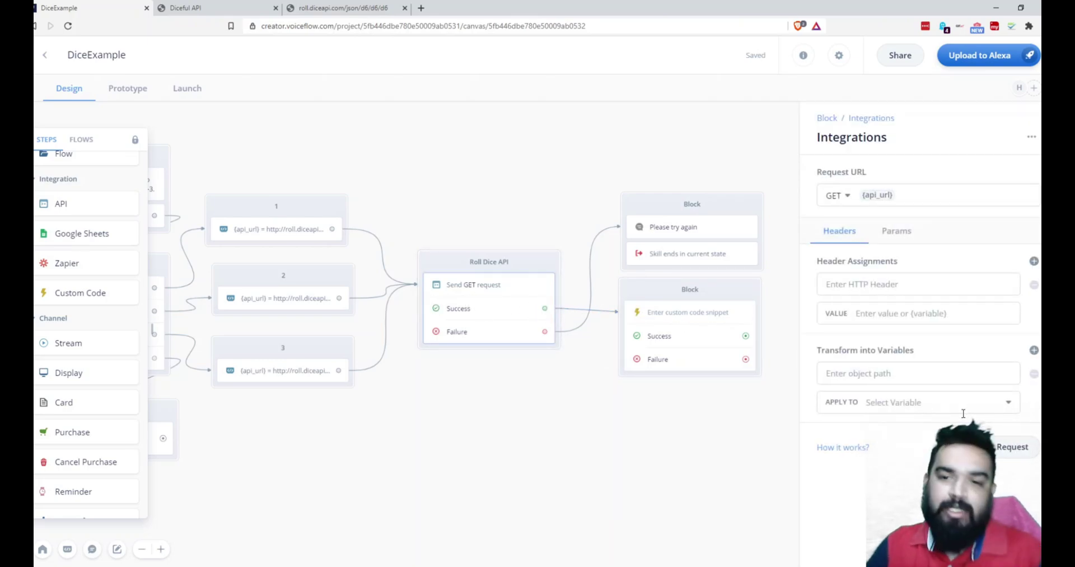
click(325, 8)
drag(154, 47, 161, 46)
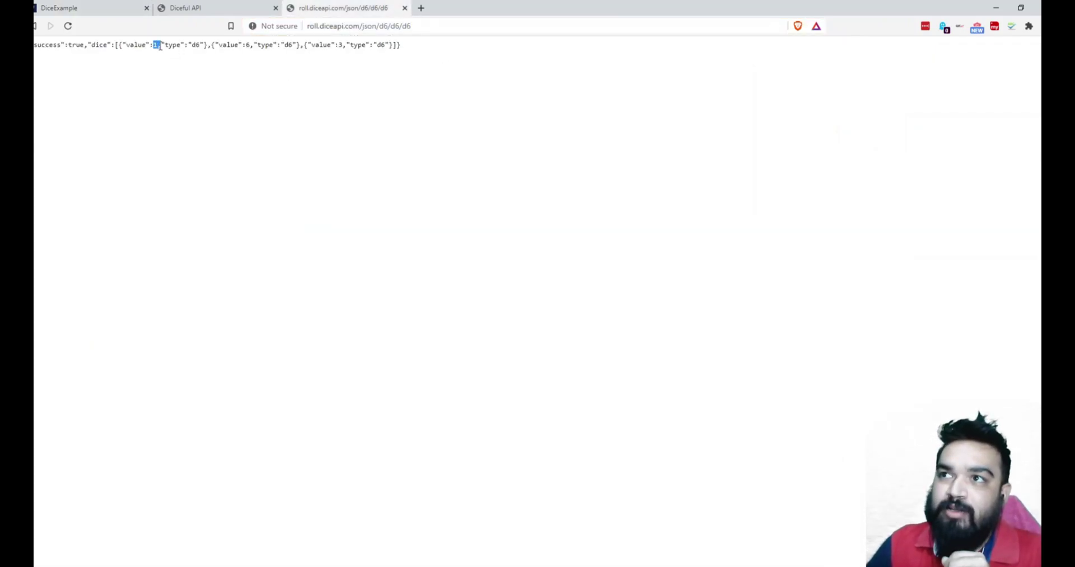
drag(247, 45, 256, 45)
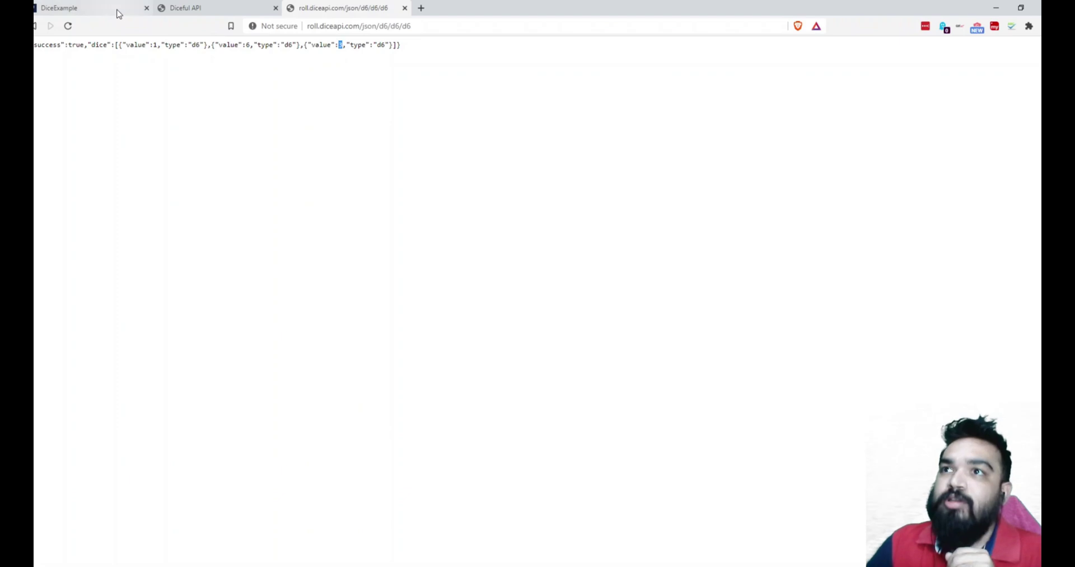
Return to the DiceExample project, add two more variable mappings to the API step and apply the third to a new variable d3
click(115, 9)
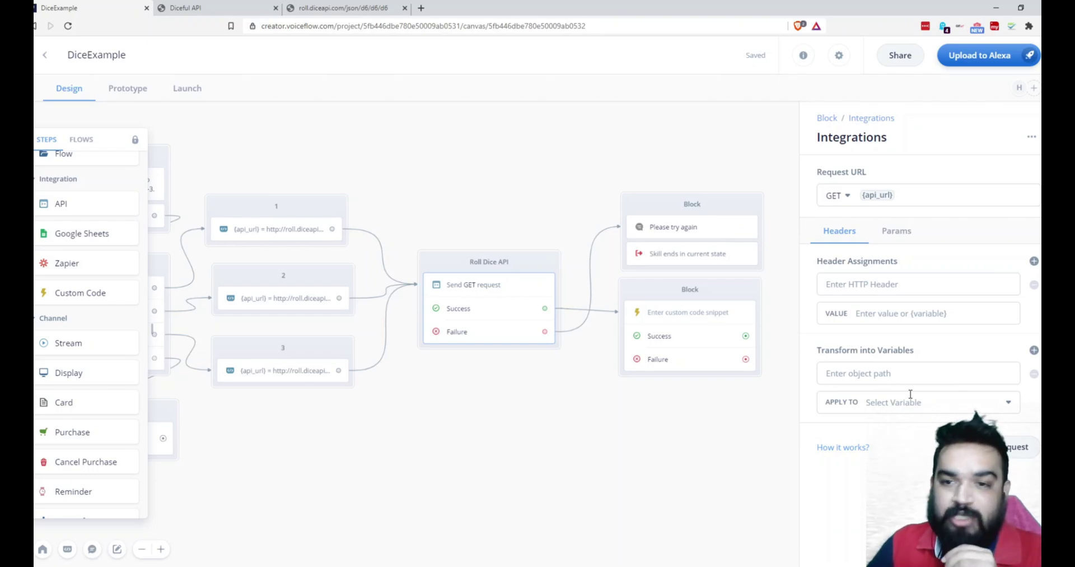
click(1034, 351)
click(1034, 350)
scroll(903, 489, down, 1)
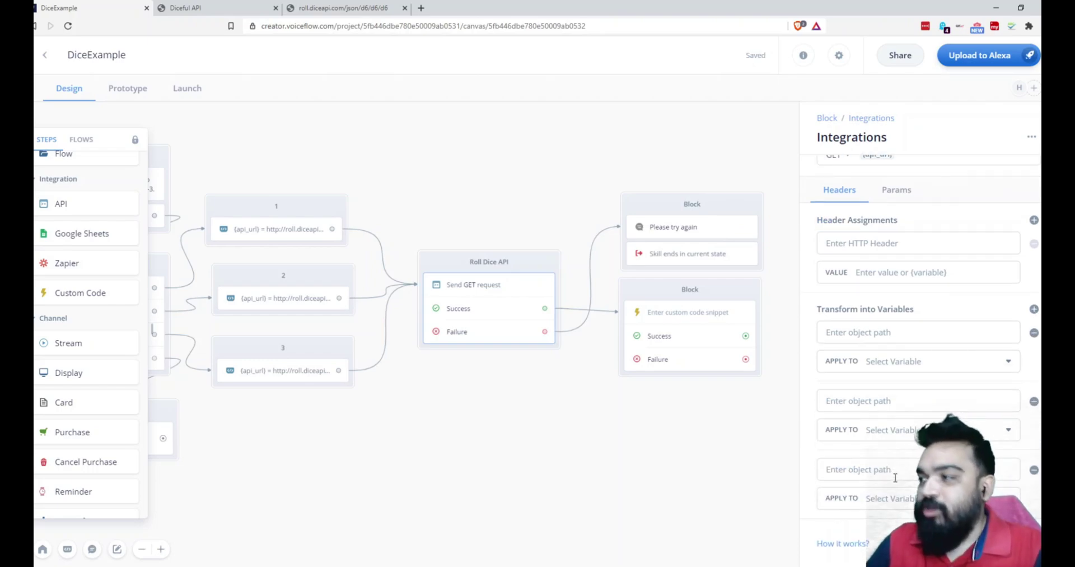
click(901, 498)
text(d3)
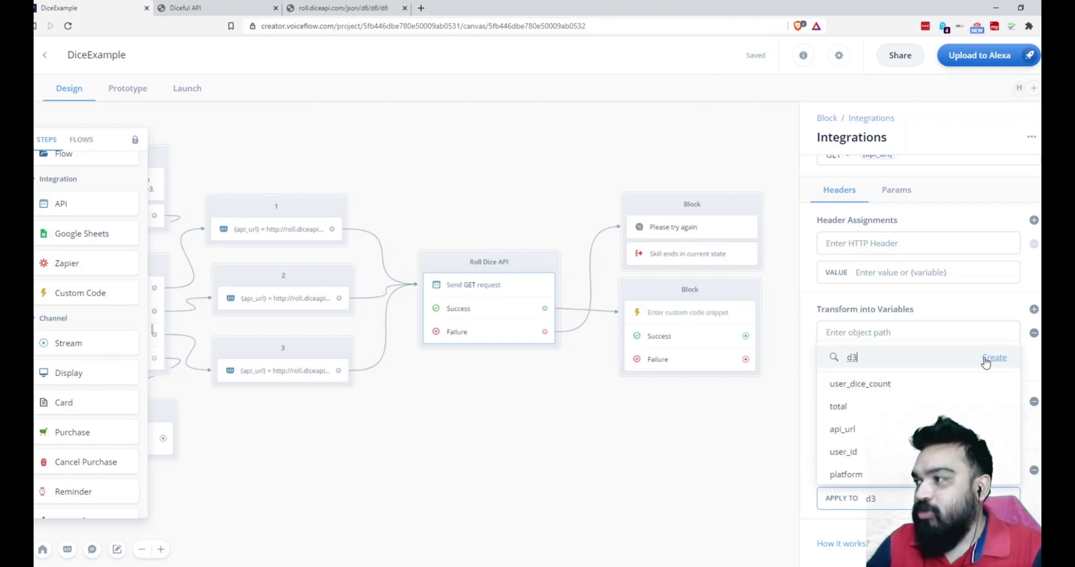
click(985, 358)
Create variable d2 for the second response mapping and variable d1 for the first
click(906, 429)
text(d3)
key(BackSpace)
text(2)
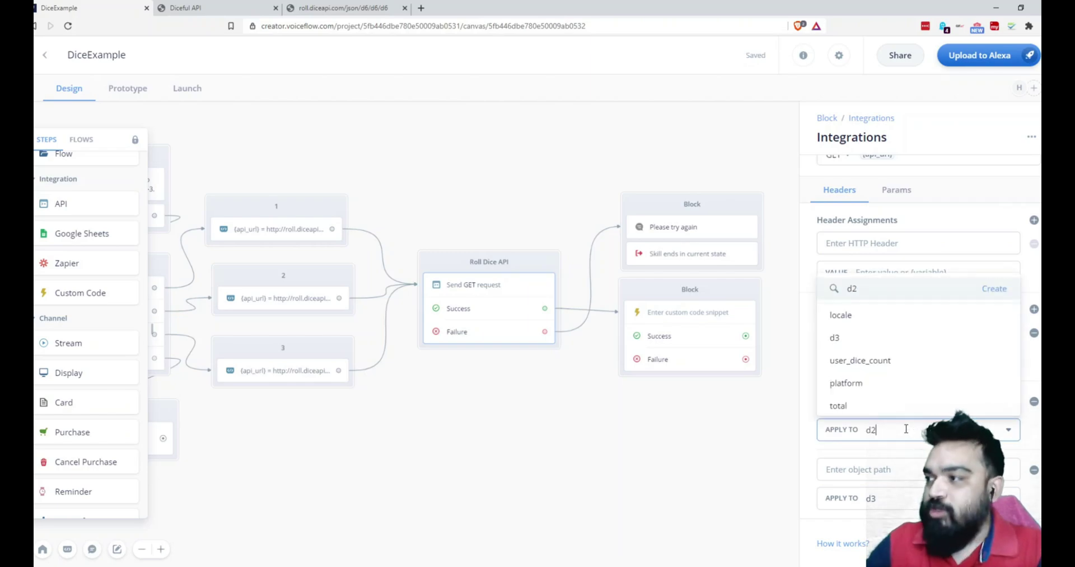
click(993, 290)
click(887, 367)
text(d1)
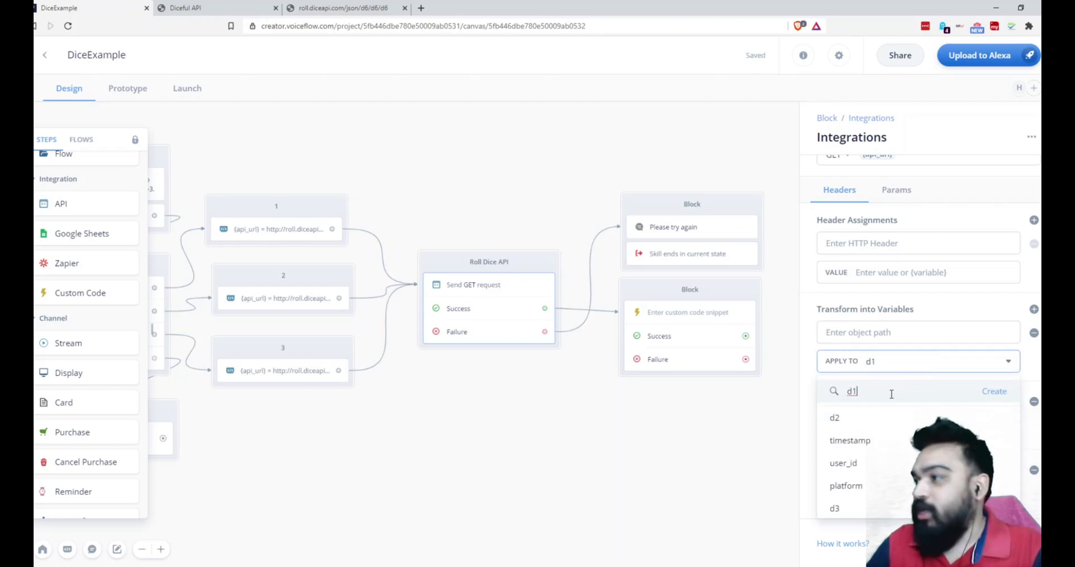
click(985, 394)
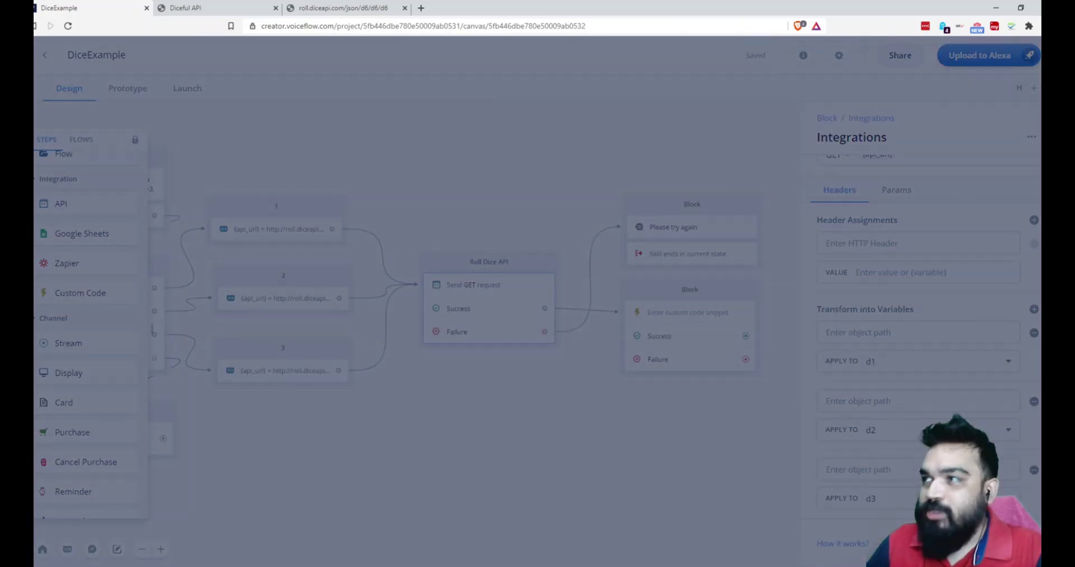
click(485, 128)
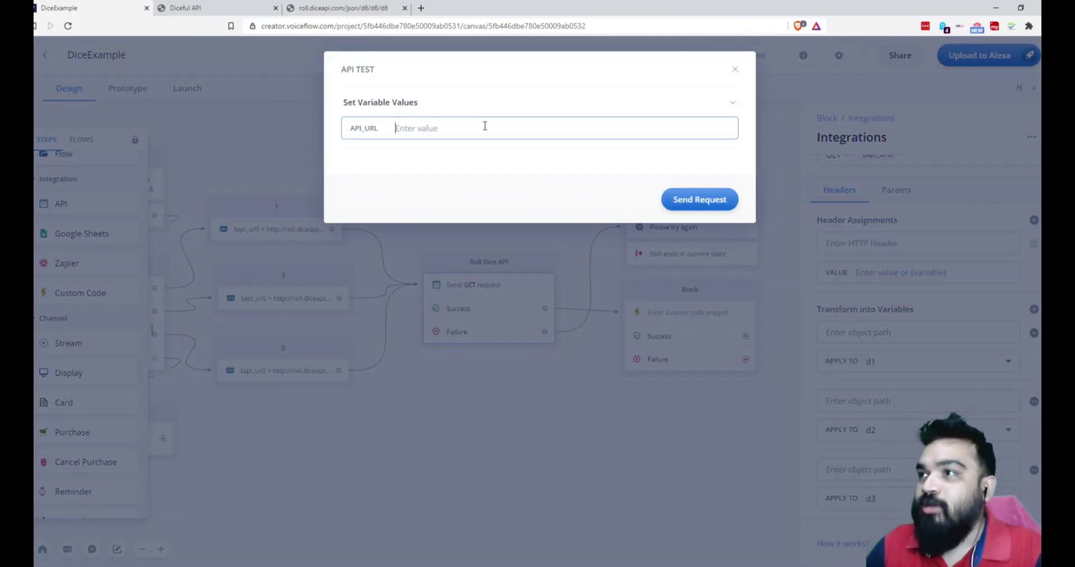
text(http://roll.diceapi.com/json/d6/d6/d6)
click(702, 204)
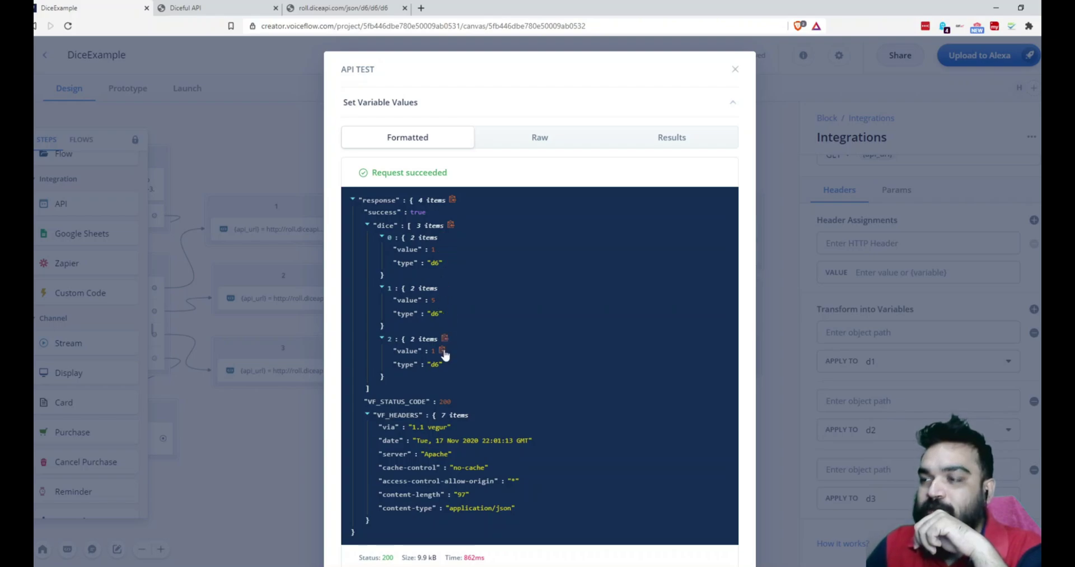
click(443, 250)
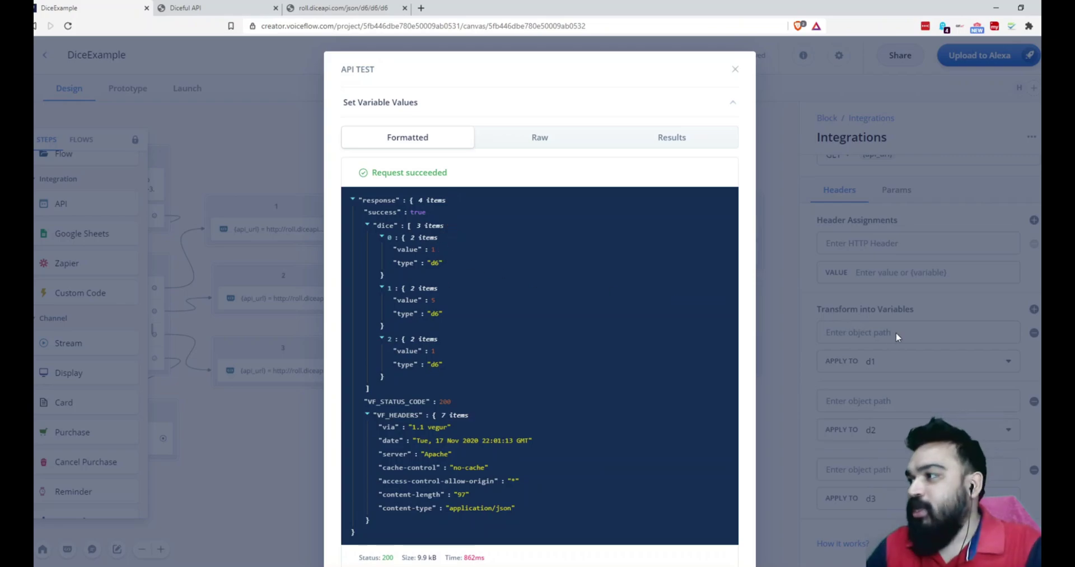
click(865, 330)
Set the object paths response.dice.0.value for d1, response.dice.1.value for d2 and response.dice.2.value for d3
click(874, 332)
key(ctrl+v)
click(883, 401)
key(ctrl+v)
double_click(883, 401)
text(1)
click(888, 469)
key(ctrl+v)
double_click(885, 469)
text(2)
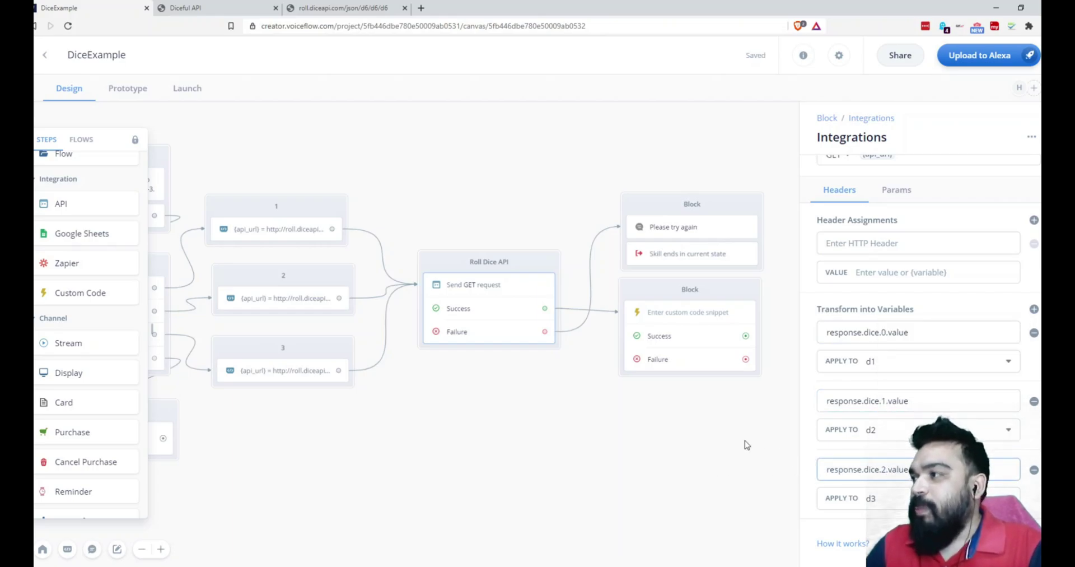
scroll(786, 418, up, 1)
scroll(901, 394, up, 1)
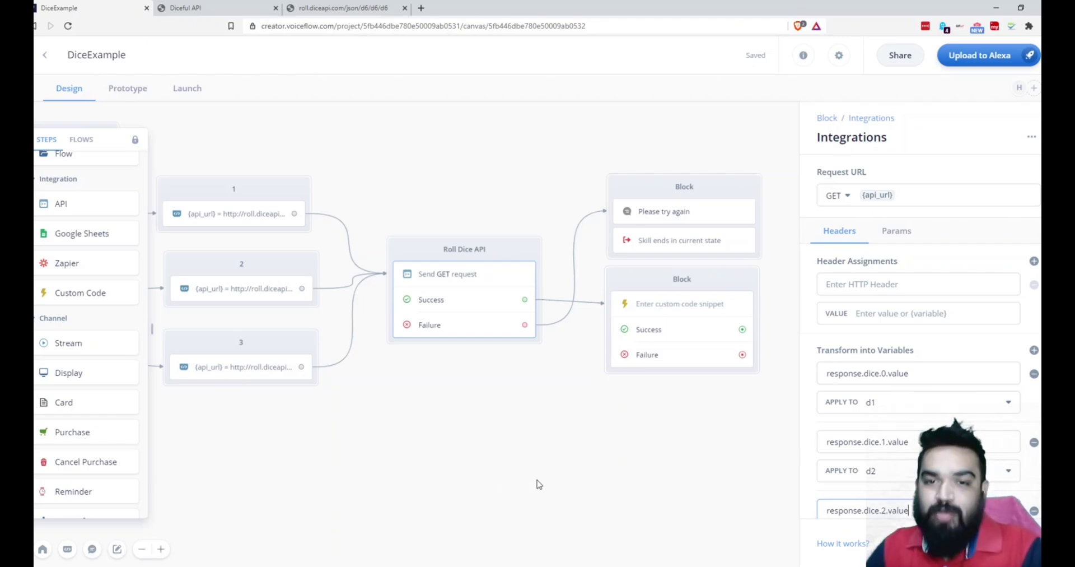
click(666, 452)
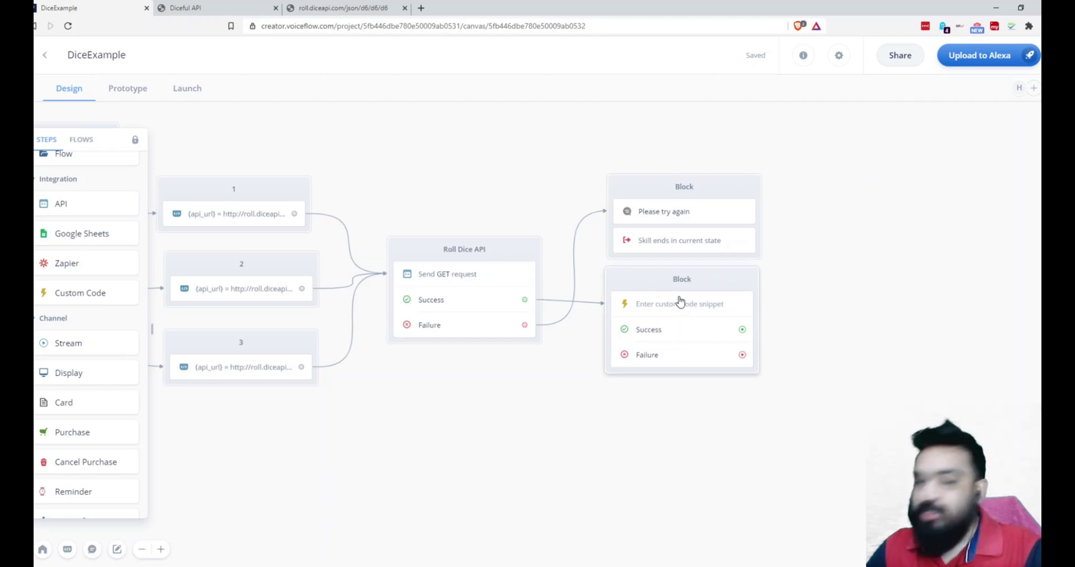
Enter the code "var total = d1 + d2 + d3;" in the Custom Code step
click(680, 302)
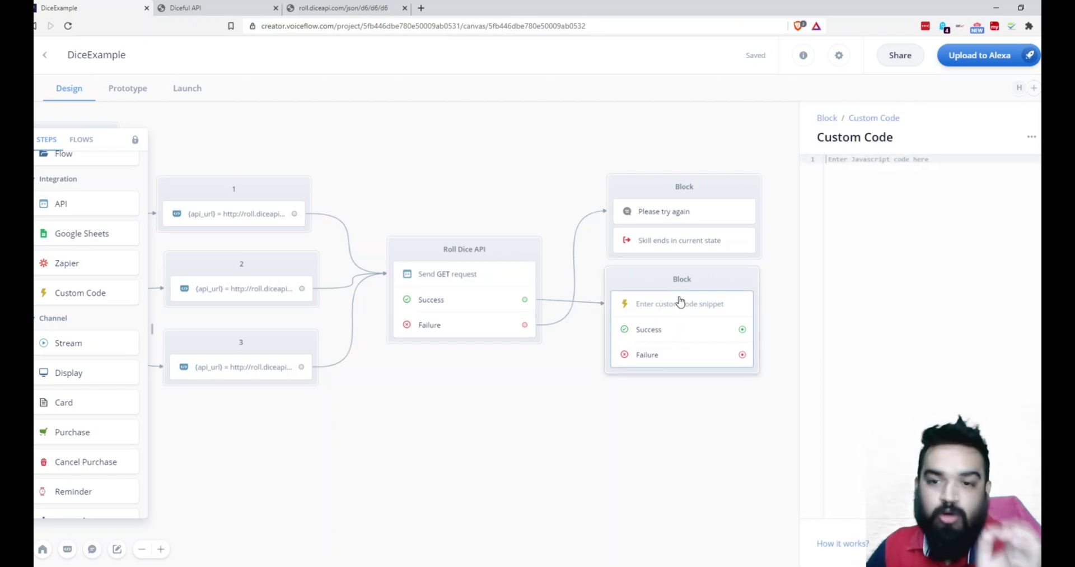
click(922, 202)
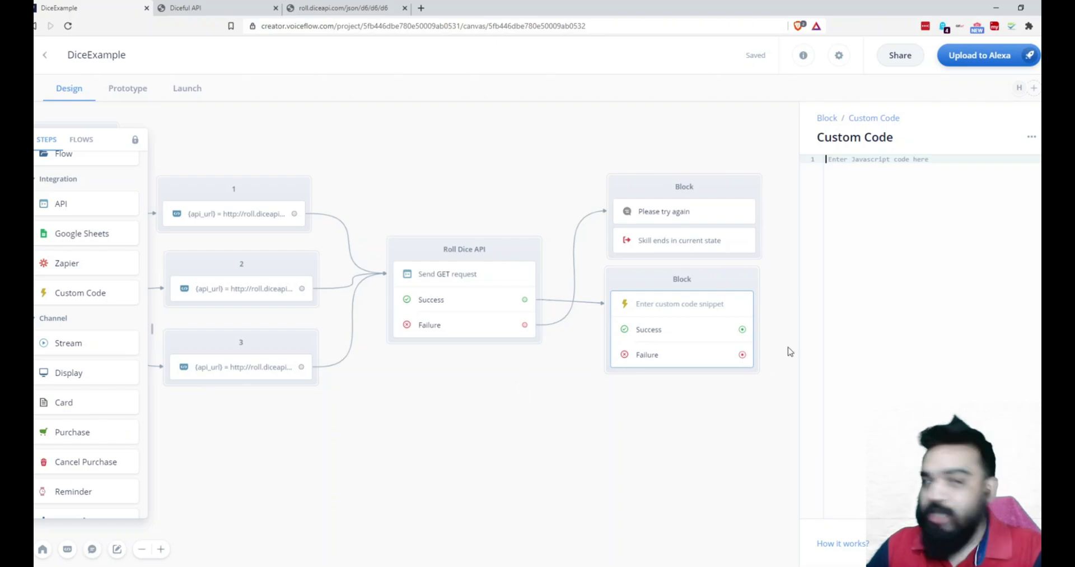
text(var )
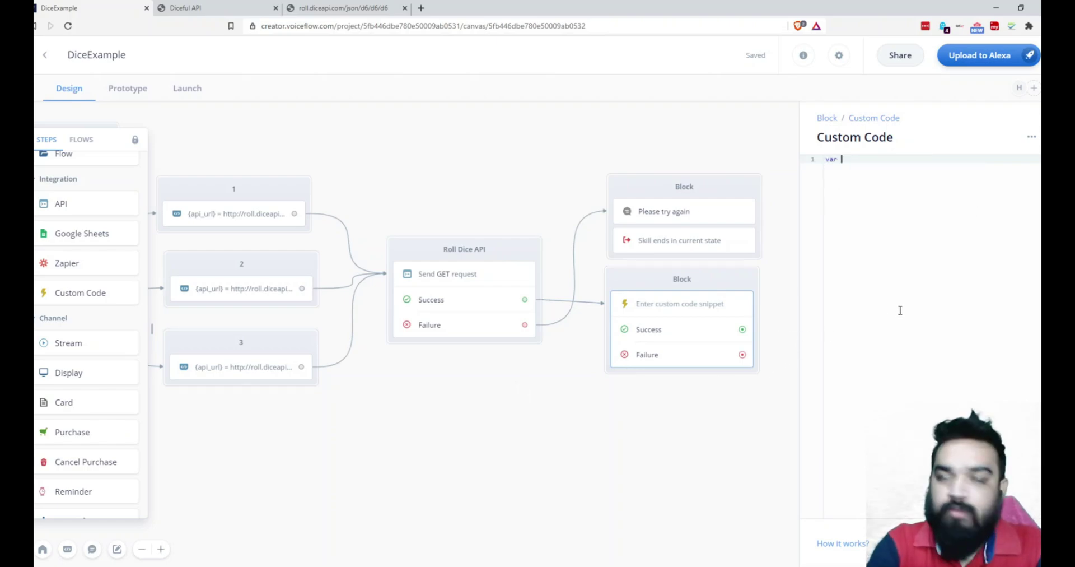
text(total = d1 + d2 + g3;)
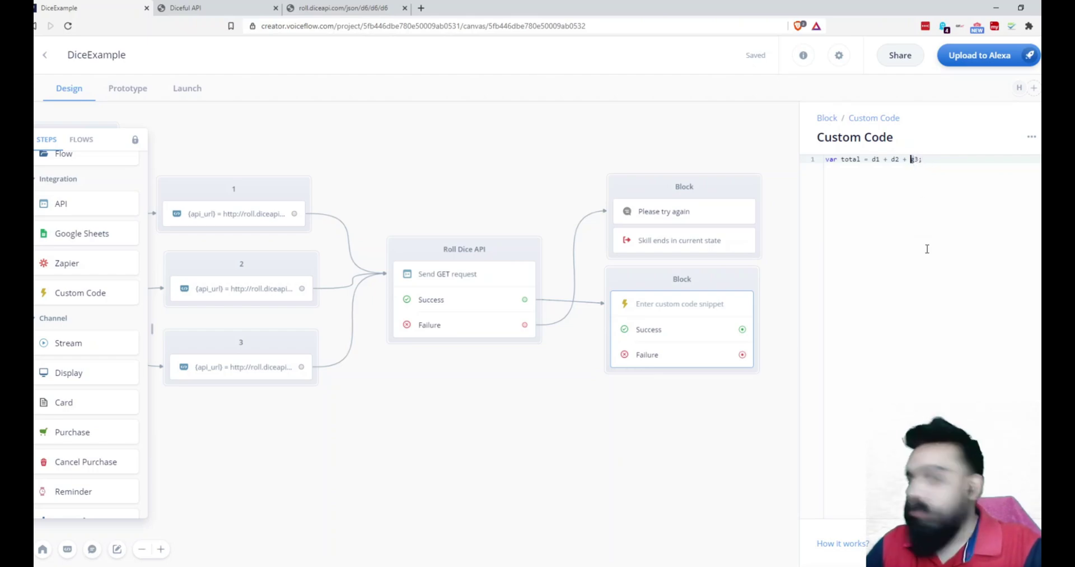
key(End)
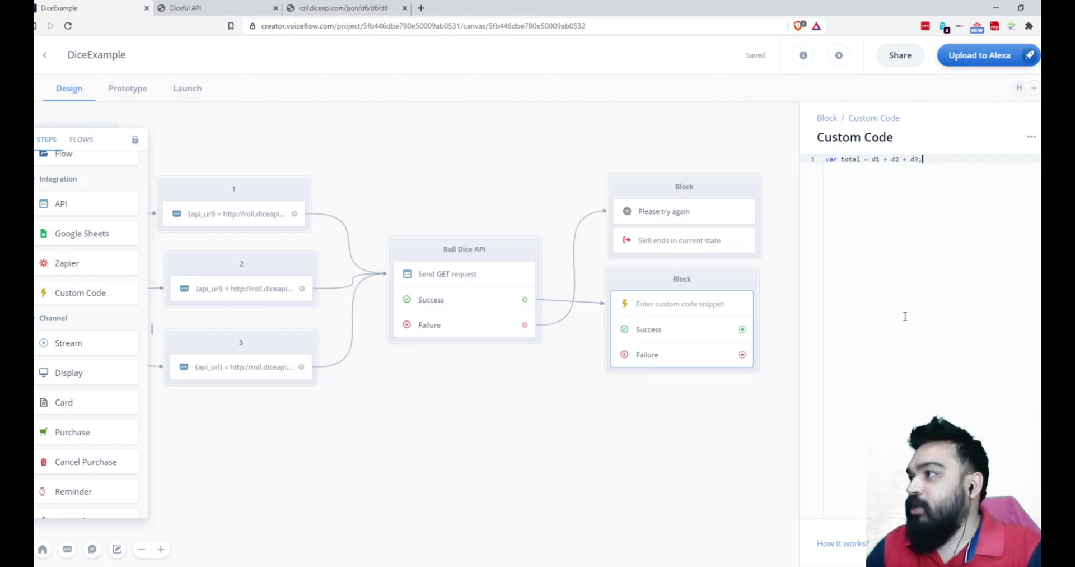
click(753, 442)
Move the Custom Code block slightly down and add a Speak block beneath it
drag(747, 275, 751, 296)
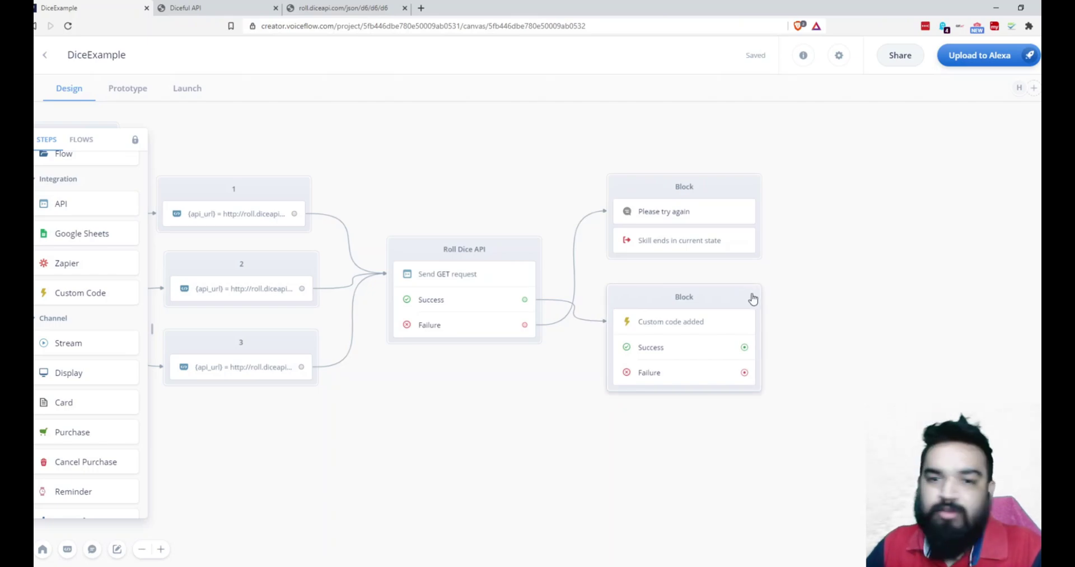
scroll(78, 196, up, 5)
drag(75, 188, 714, 425)
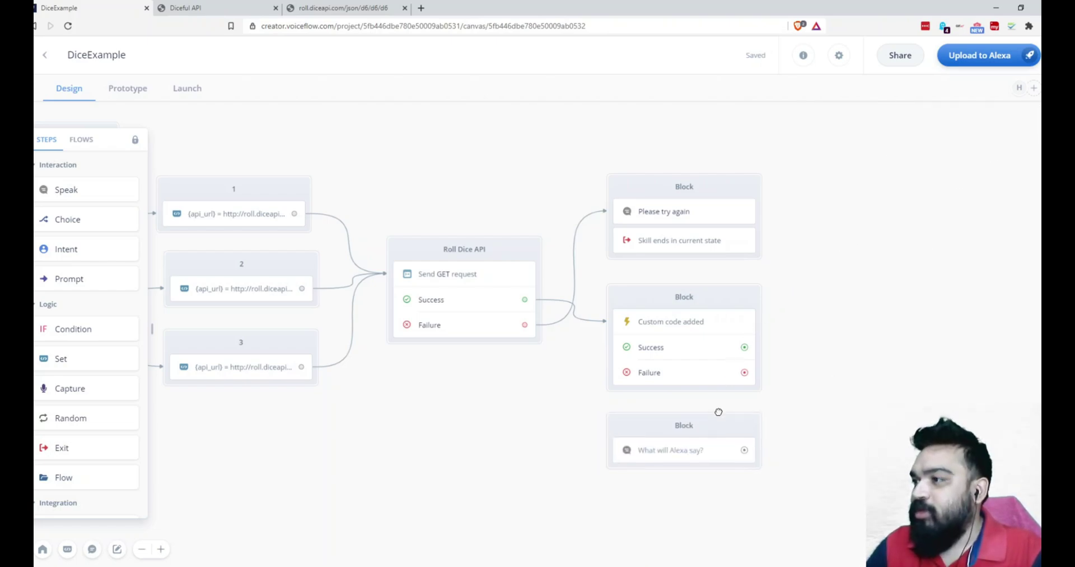
Write "The total is {total}. Dice one rolled a {d1}" in the new Speak step, inserting the total and d1 variables
click(665, 454)
click(885, 199)
text(The total is {tota)
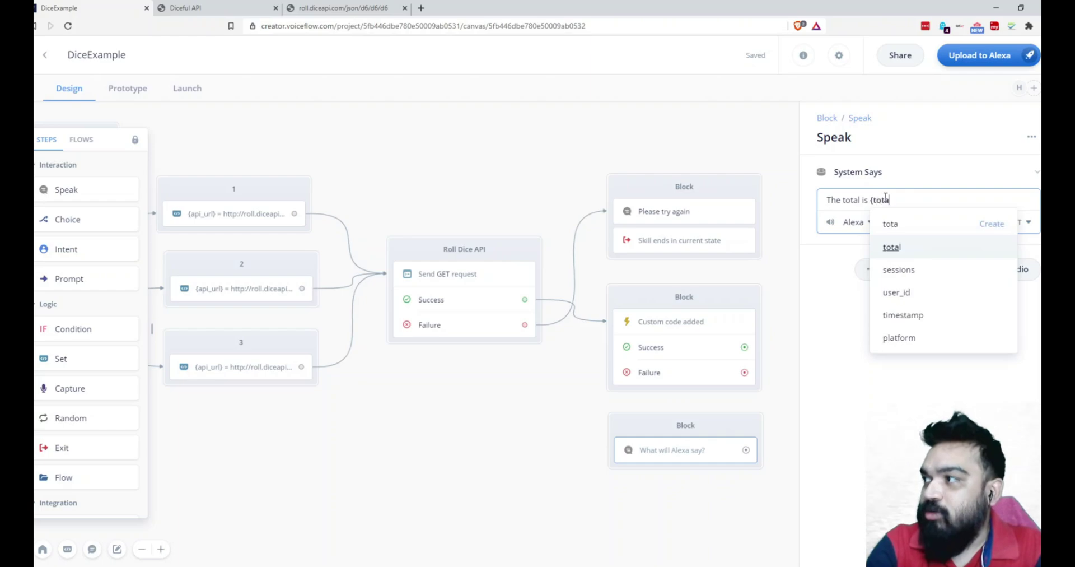
key(Return)
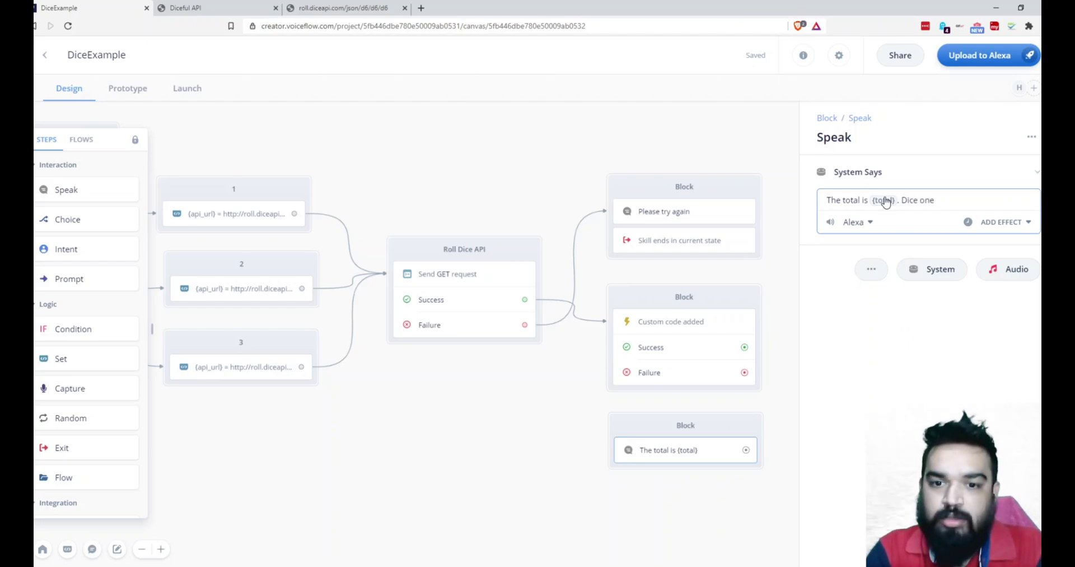
text({d1)
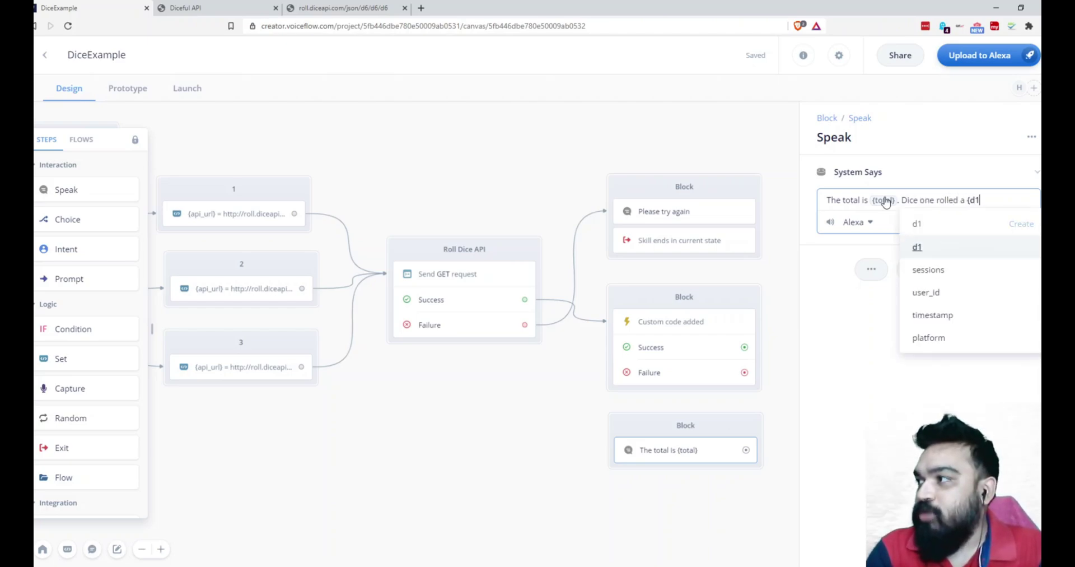
key(Return)
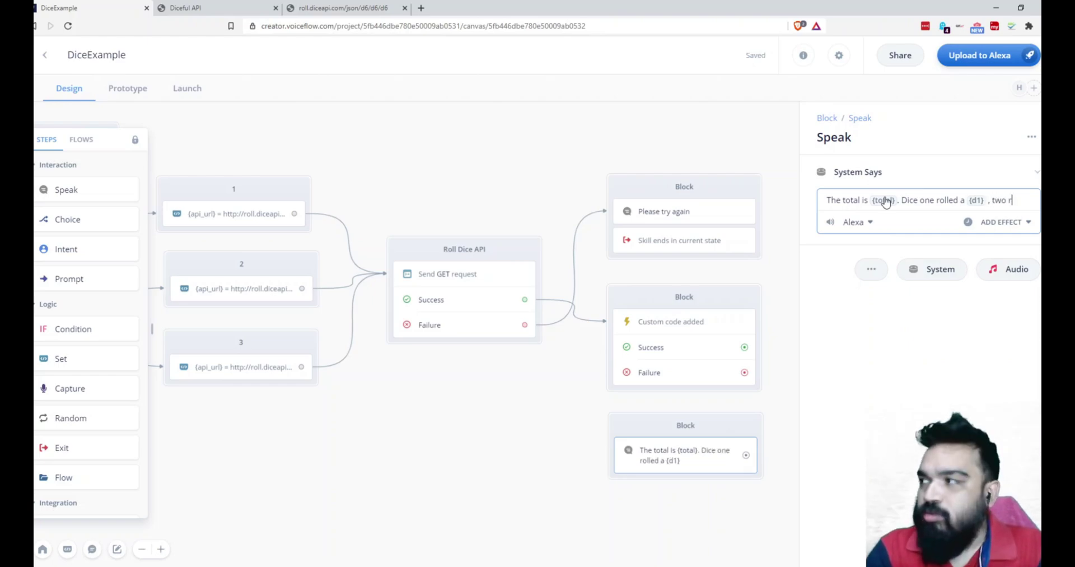
Extend the spoken text with ", two rolled a {d2} and the third one rolled a {d3}", inserting the d2 and d3 variables
text(d a )
text({d2)
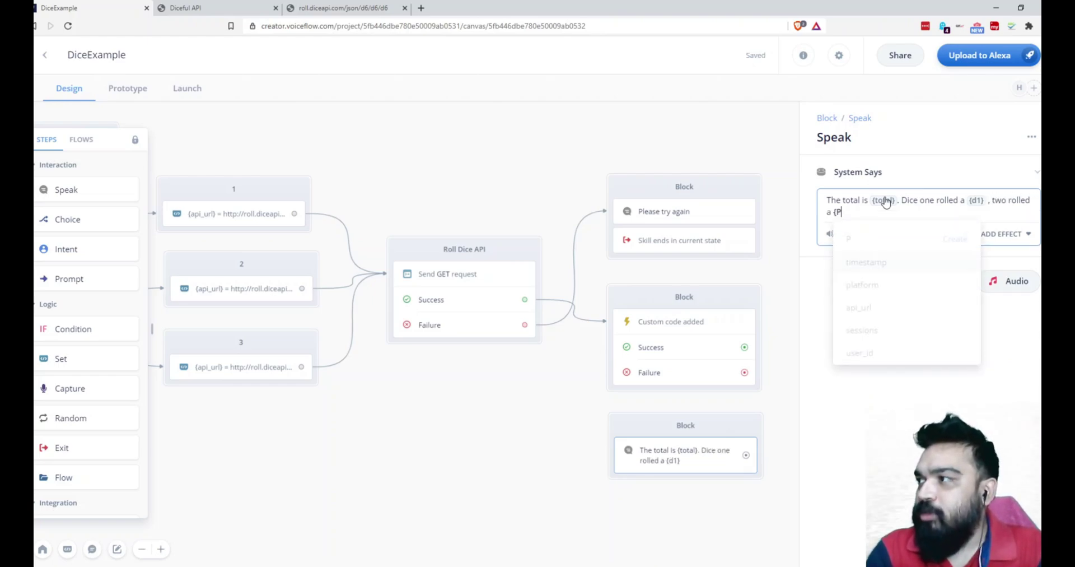
key(Return)
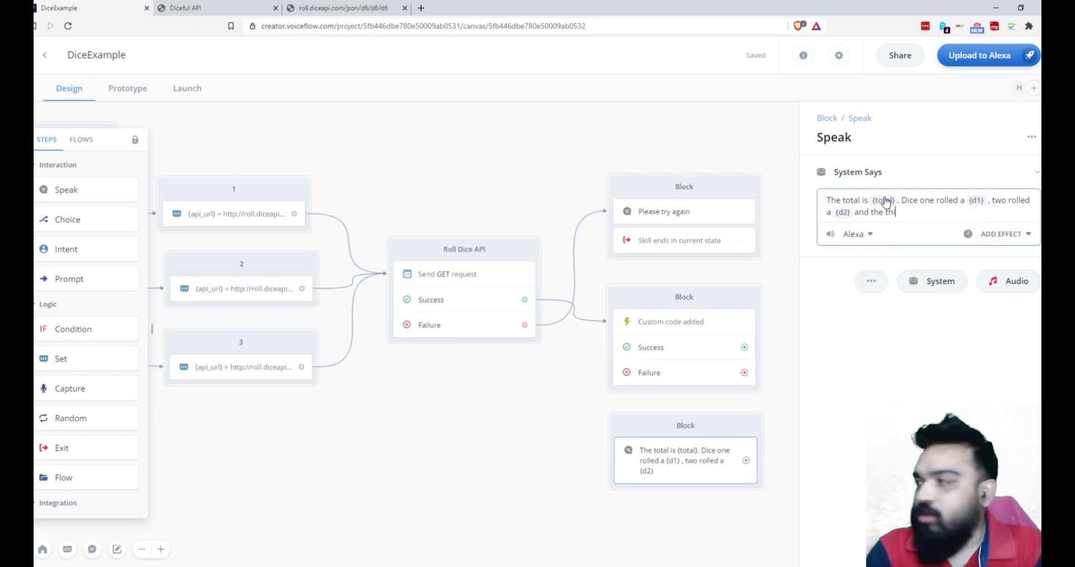
text(and the third one rolled a {d)
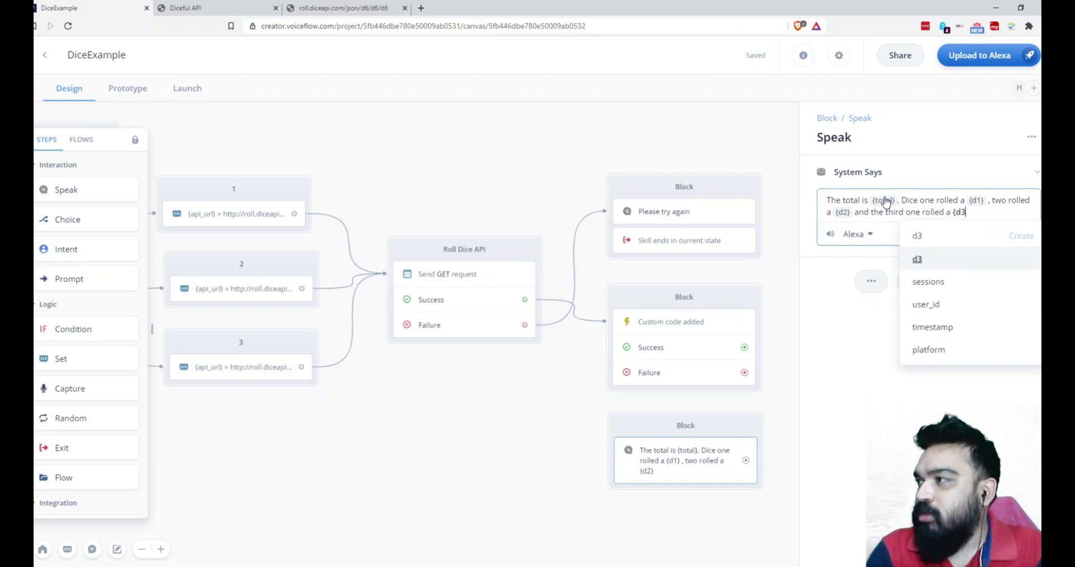
text(3)
key(Return)
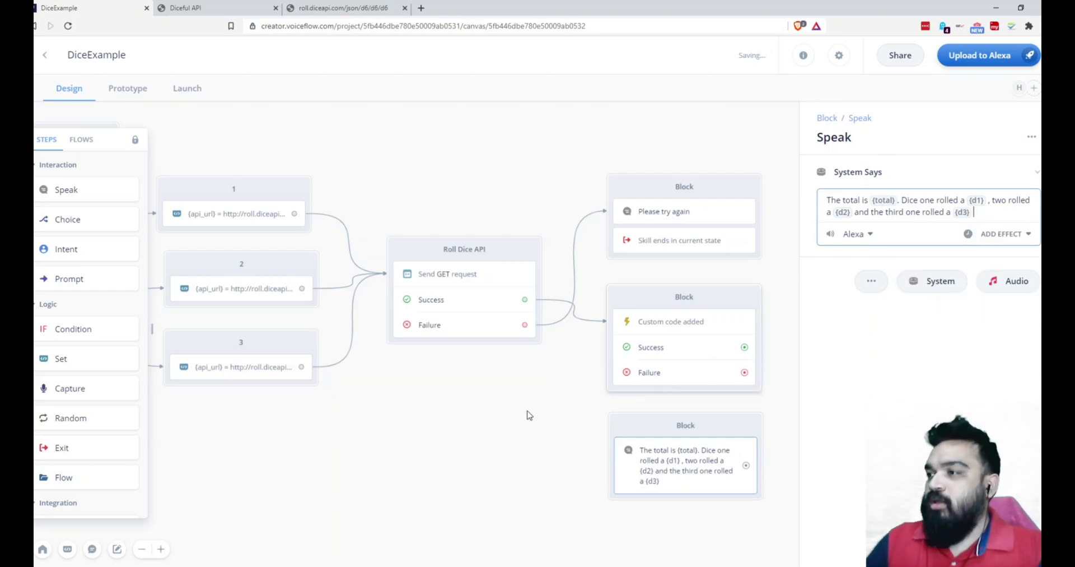
Connect the Custom Code step's Success path to the total Speak block and its Failure path to the "Please try again" block
click(533, 410)
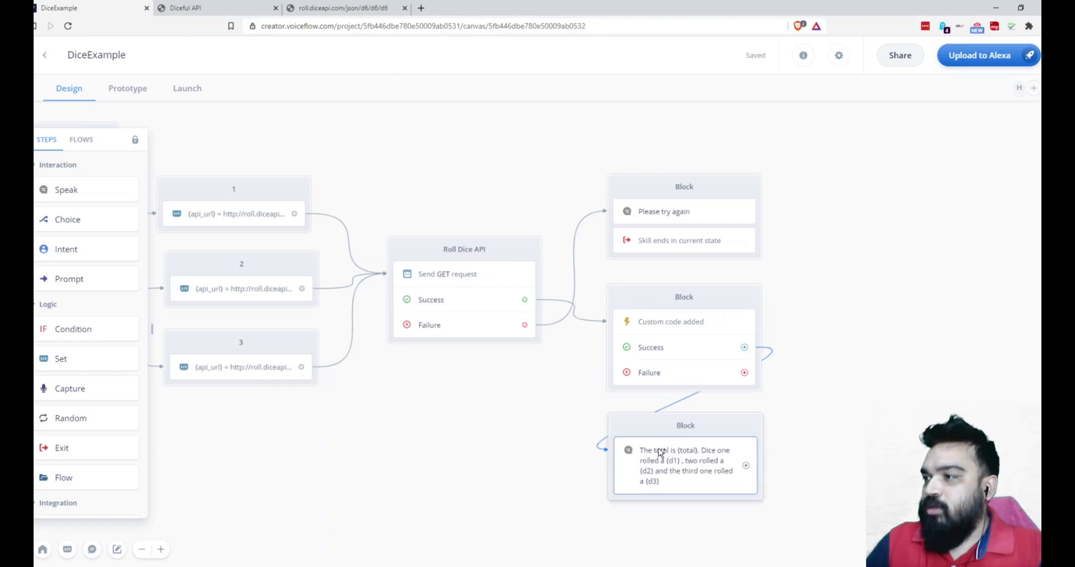
drag(871, 274, 658, 217)
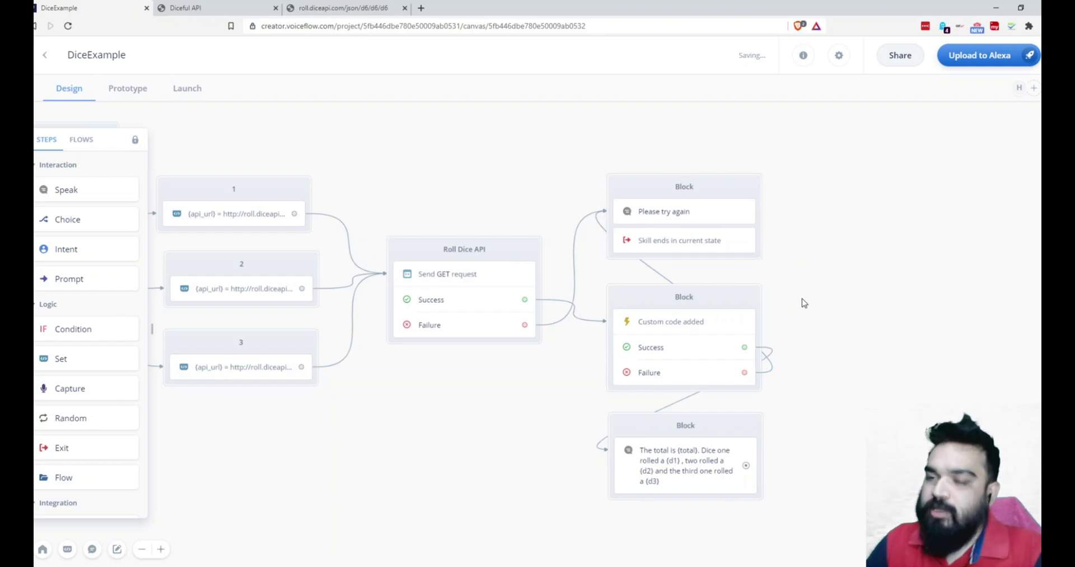
Run the skill as a prototype and answer 2 when asked how many dice to roll
drag(361, 345, 587, 482)
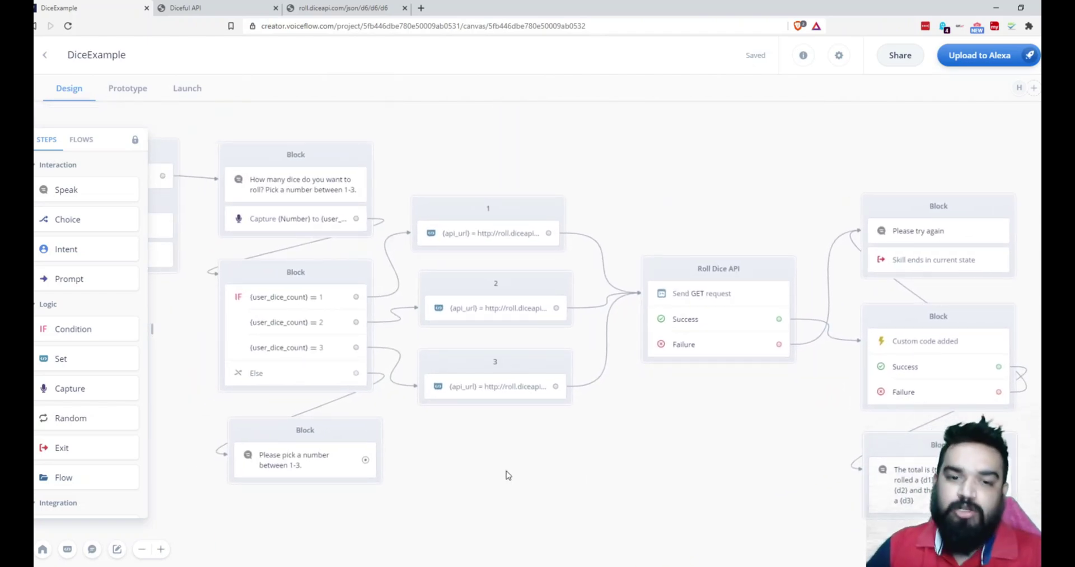
click(141, 549)
scroll(504, 436, down, 2)
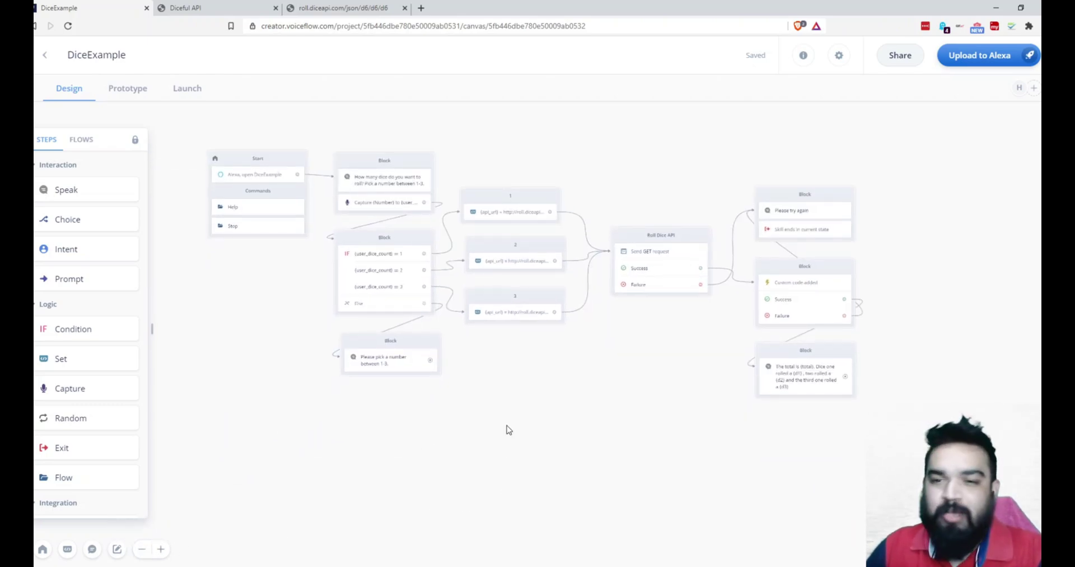
click(134, 90)
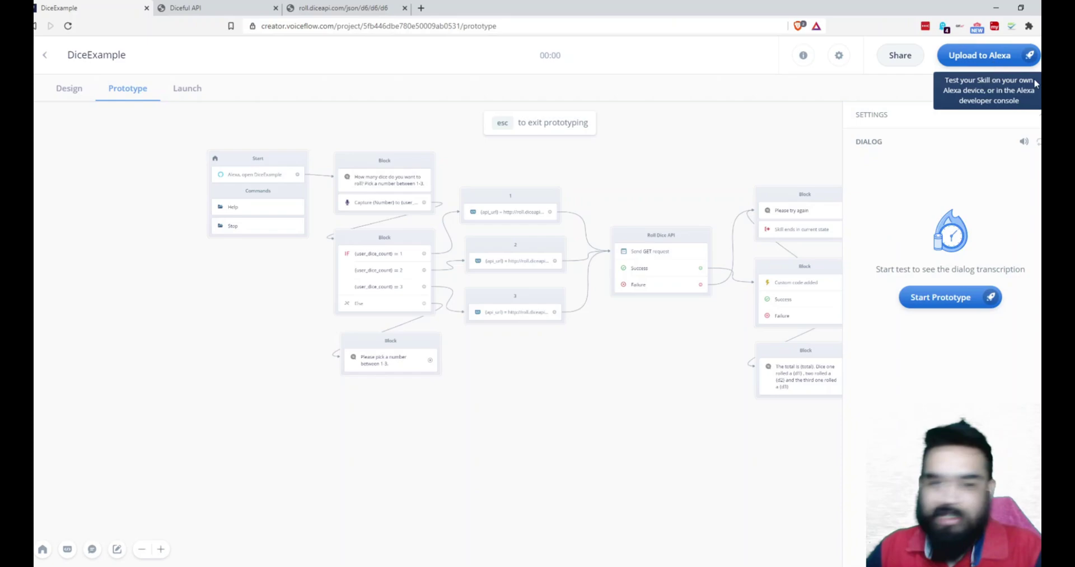
click(932, 303)
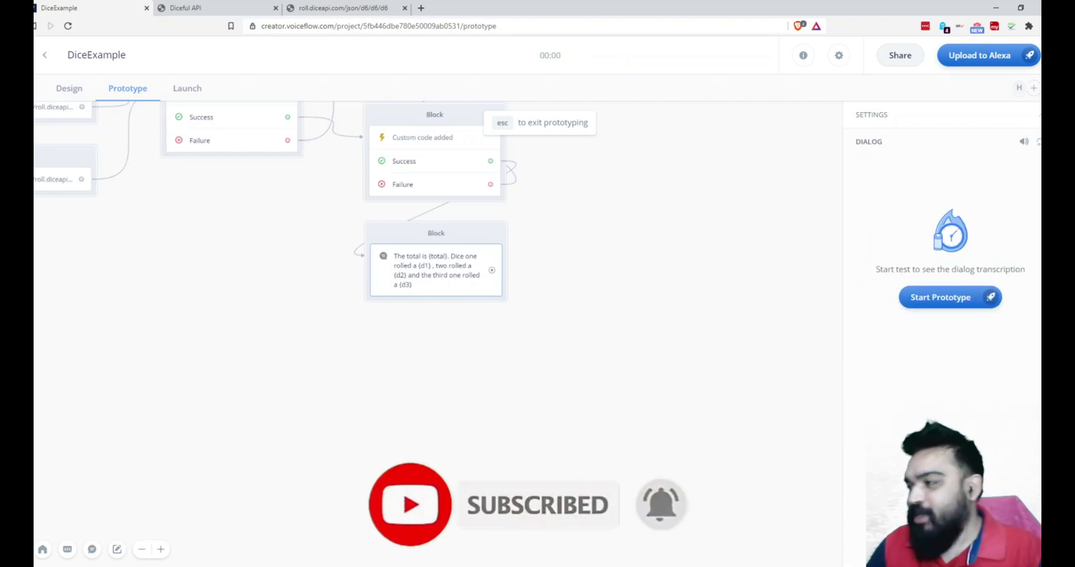
click(953, 298)
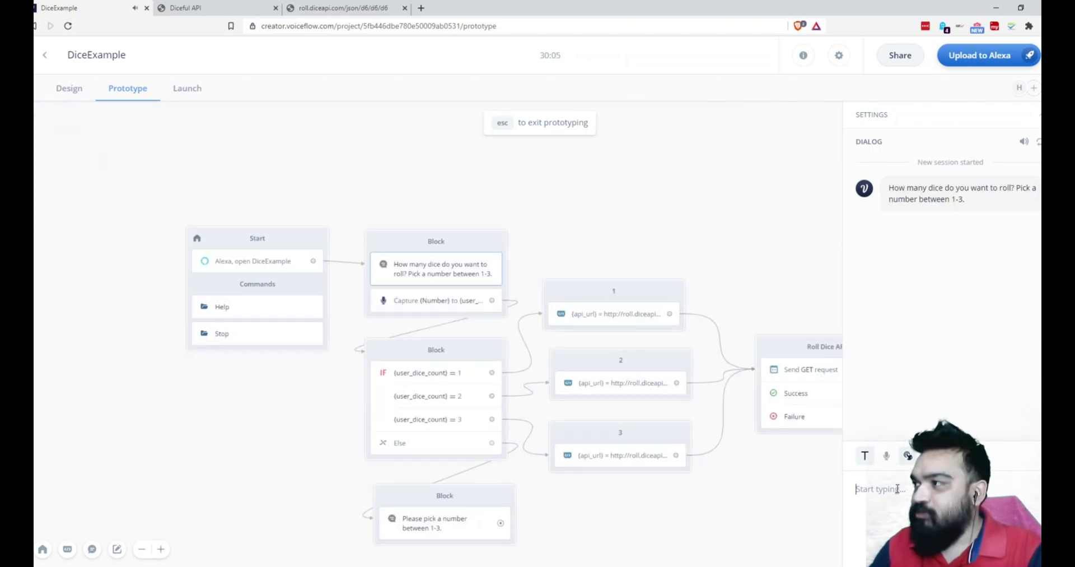
text(2)
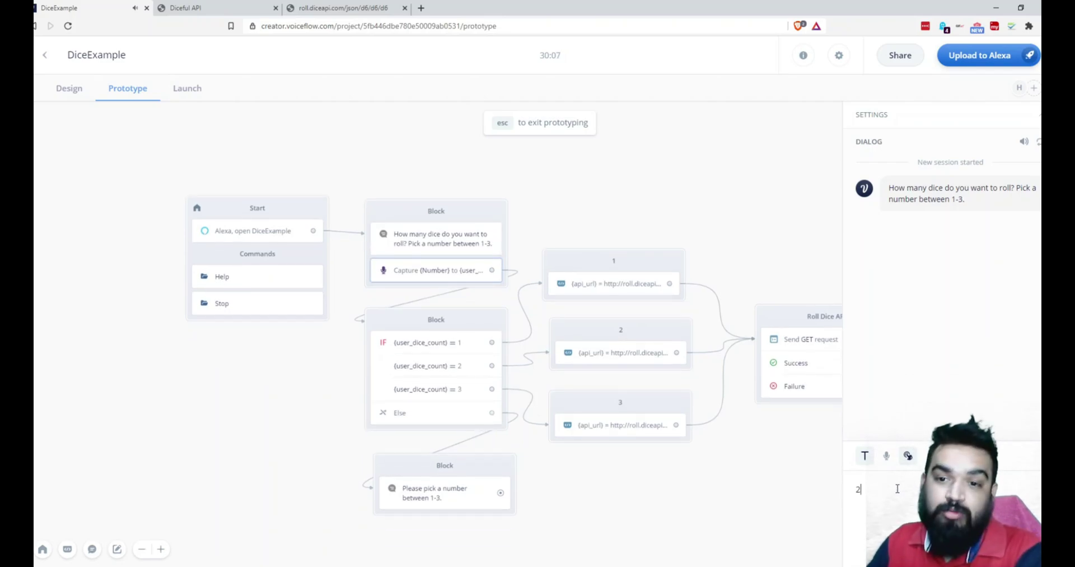
key(Return)
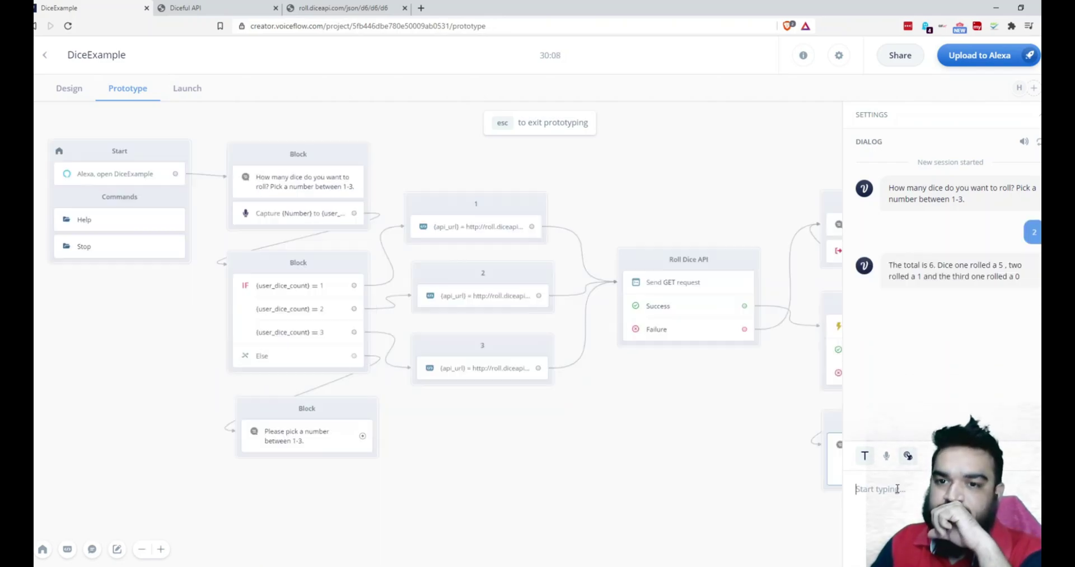